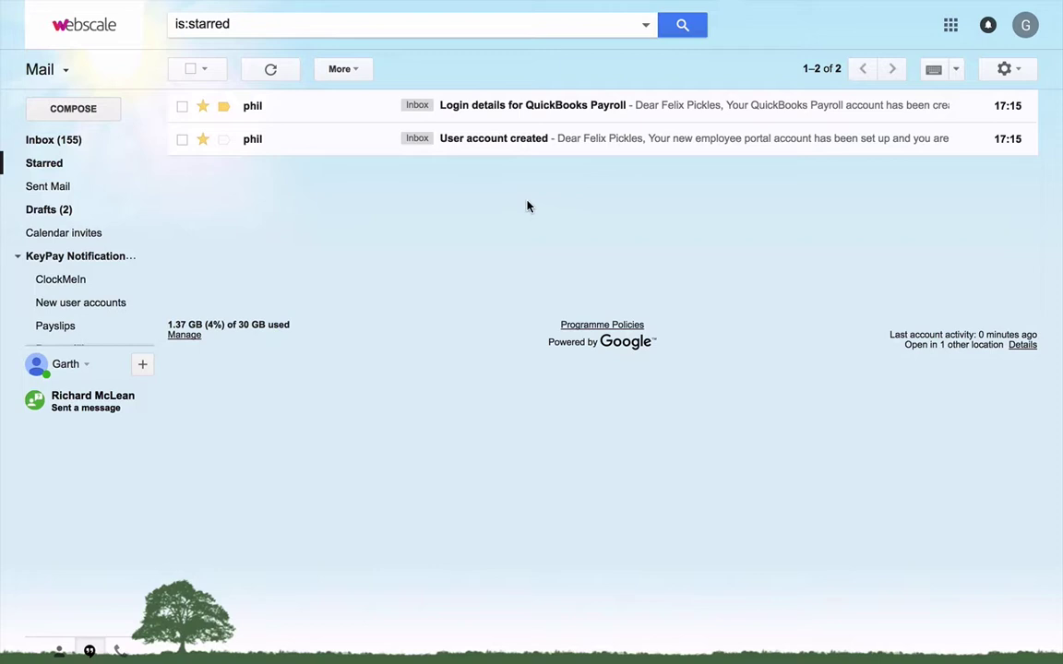
Read the "User account created" email and open the "Login details for QuickBooks Payroll" email.
click(500, 143)
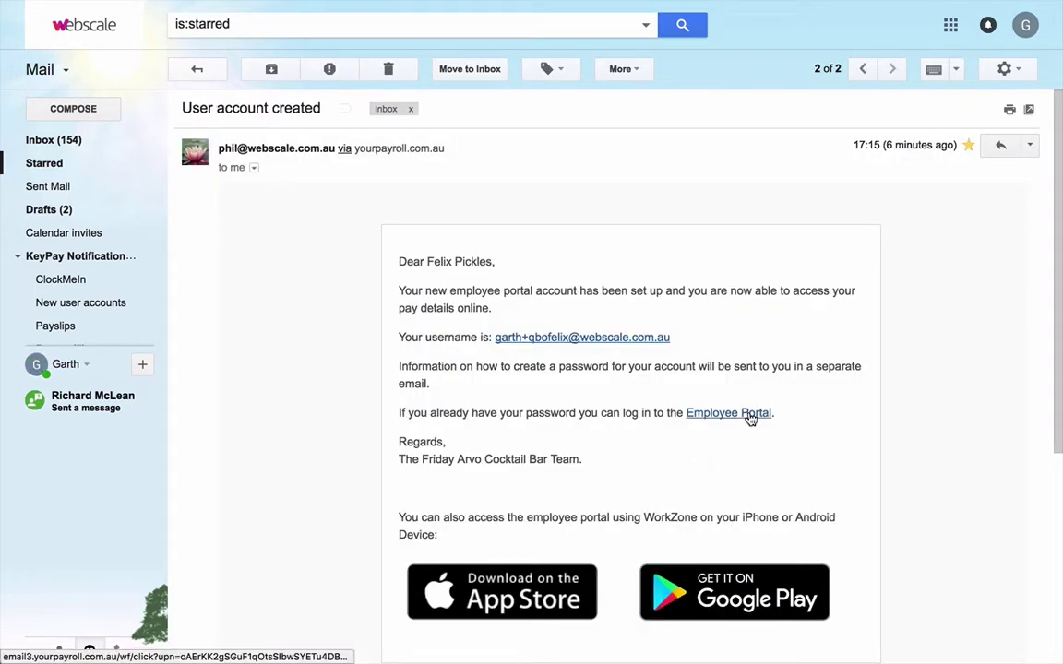
scroll(681, 462, down, 1)
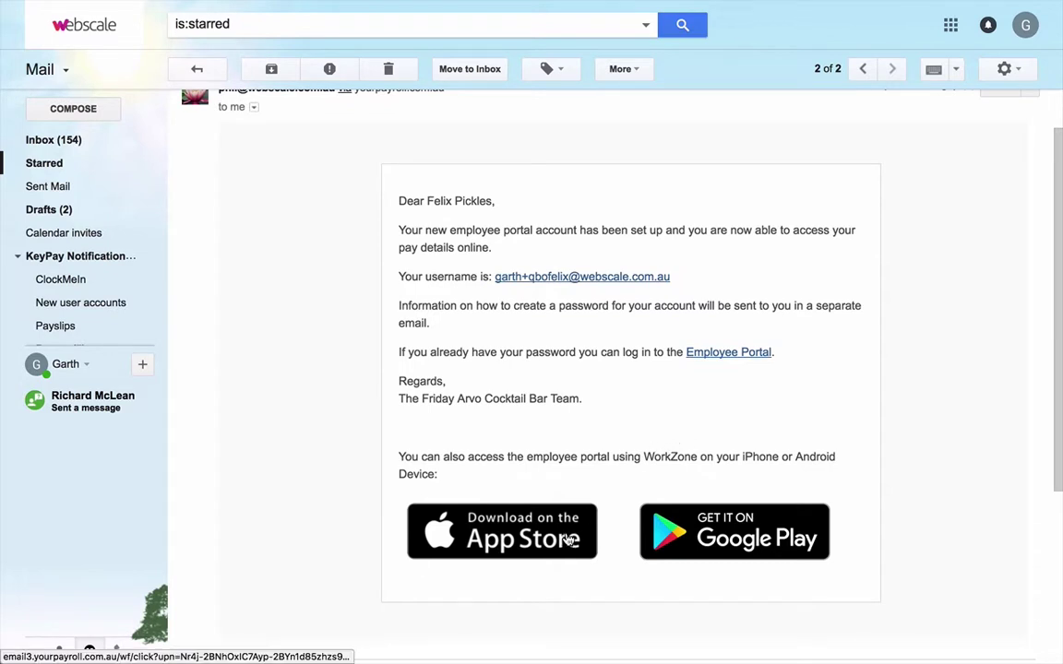
key(u)
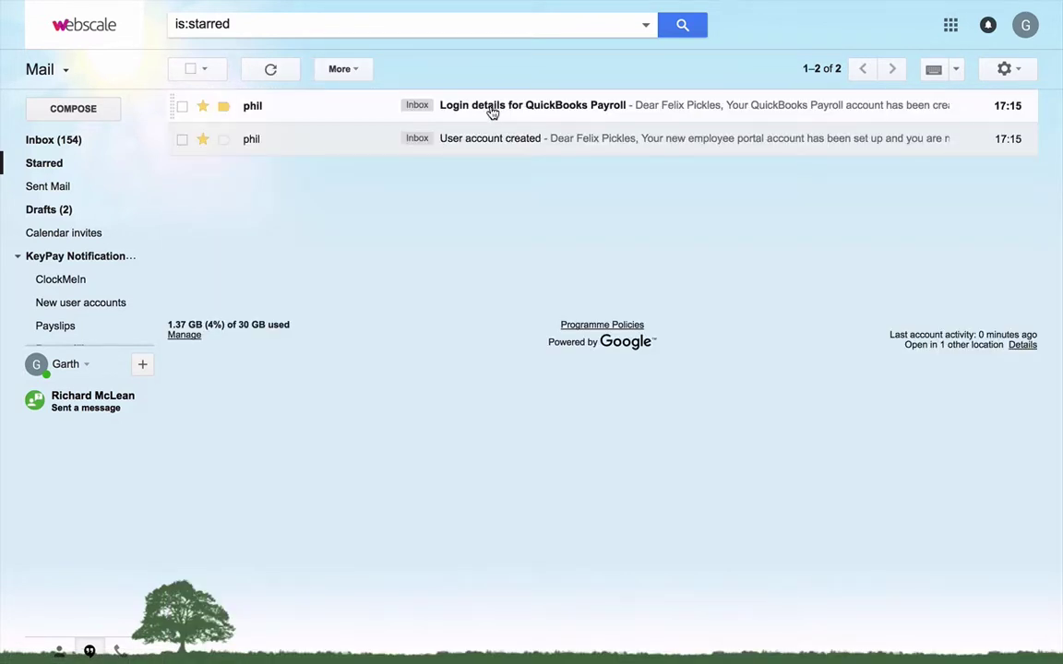
click(554, 111)
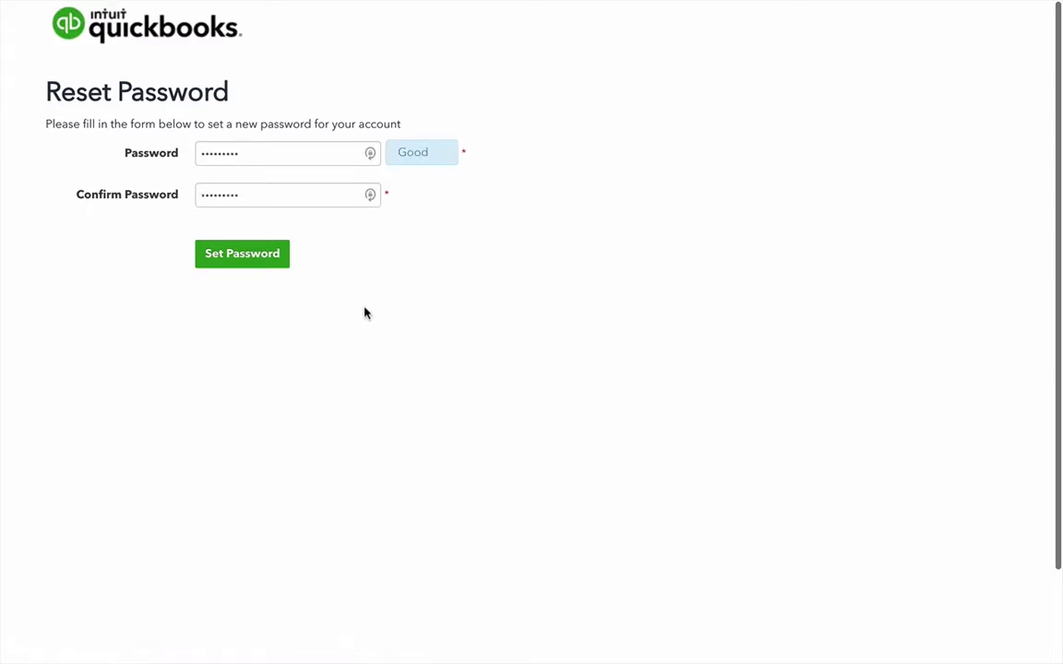
Set a new password for the account and log in to the employee portal with the username and password.
double_click(220, 152)
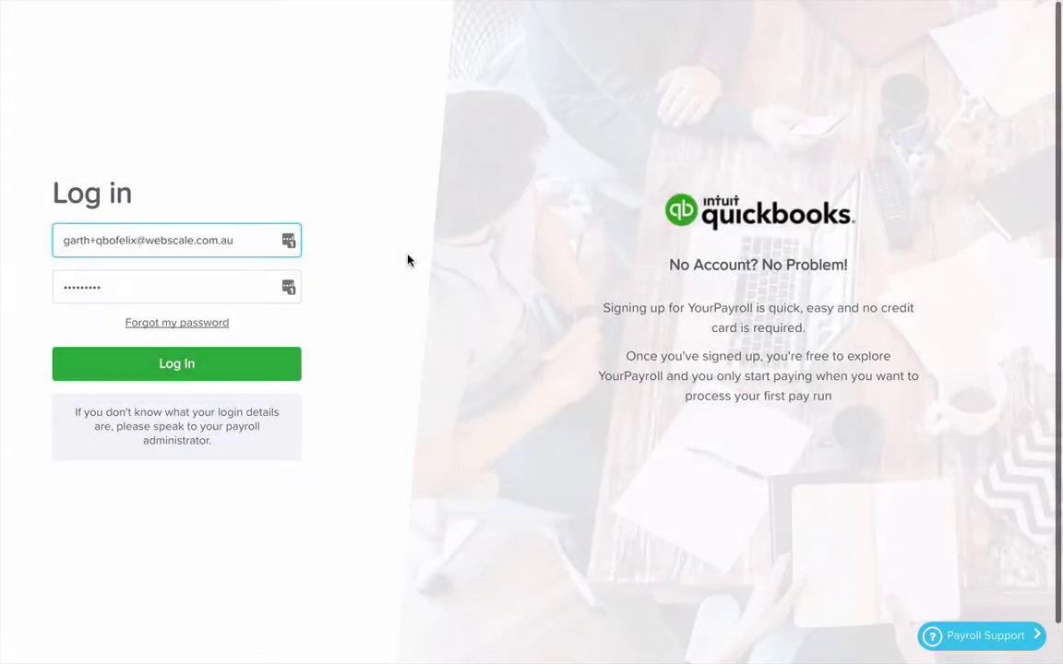
key(Tab)
text(••)
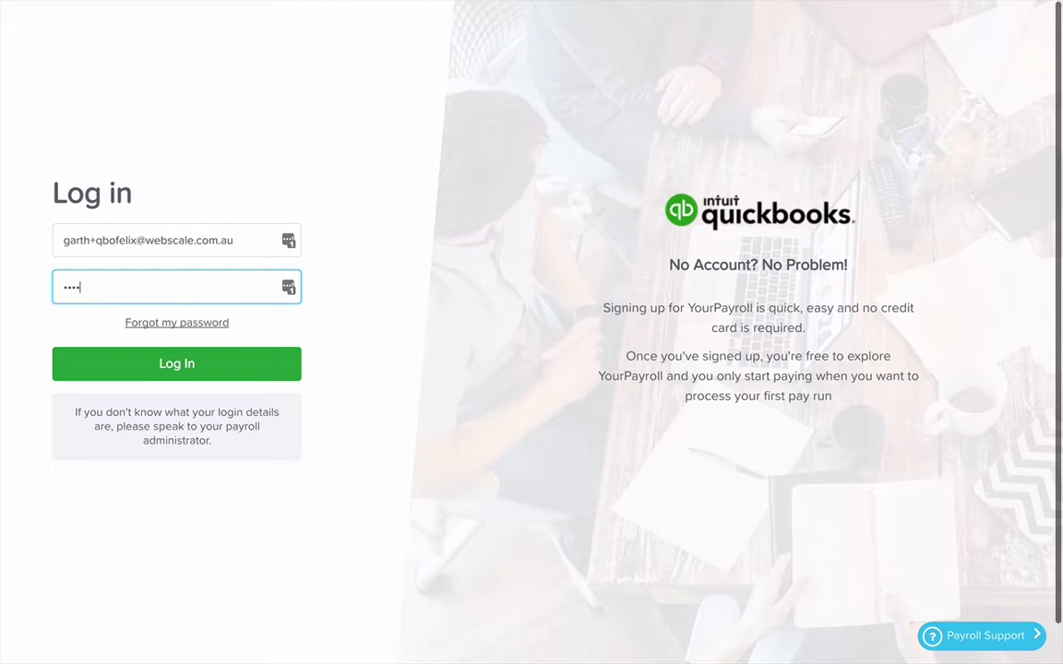
key(Return)
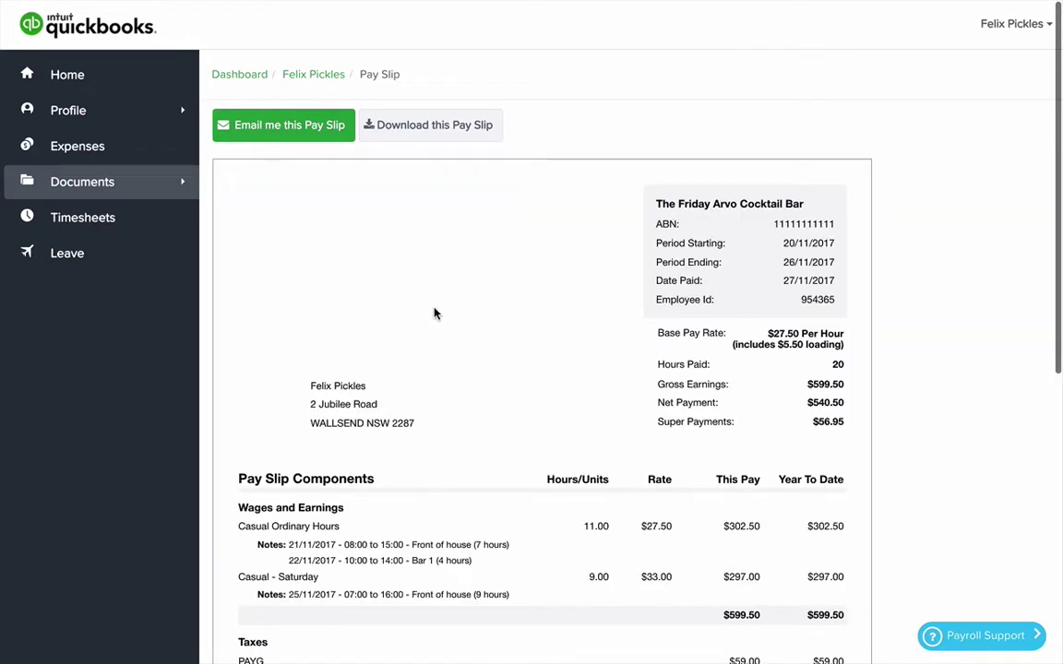
Review the employee's pay slip for the period ending 26/11/2017, from the header down to the tax section and beyond.
scroll(434, 312, down, 5)
scroll(433, 312, down, 3)
scroll(434, 312, up, 10)
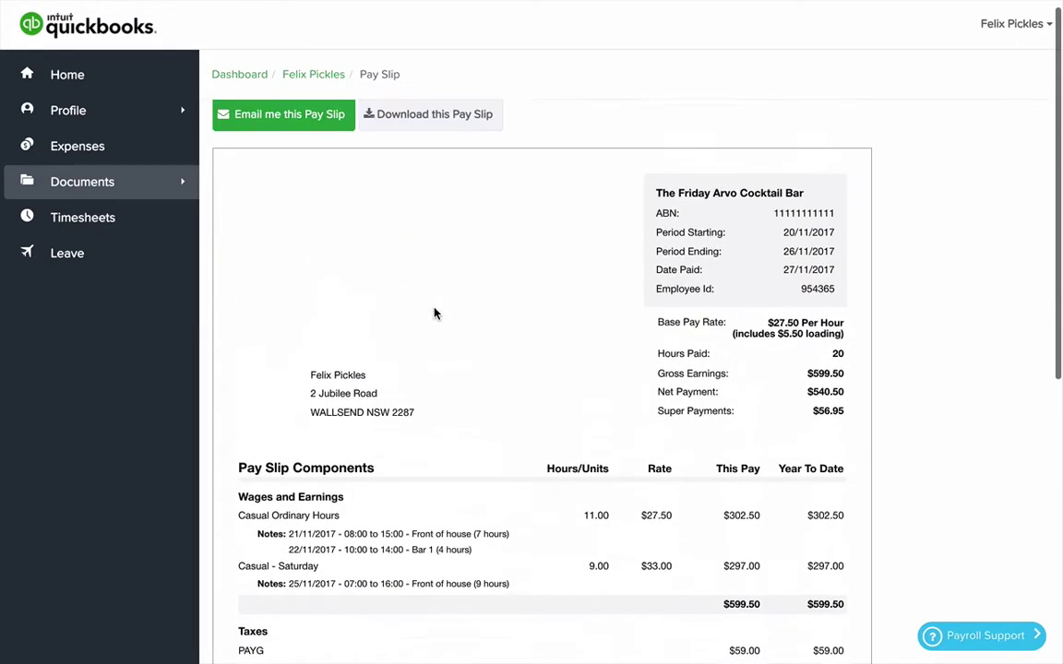
Return to the employee dashboard and look over its pay slips, leave, timesheets, work survey and calendar.
click(55, 72)
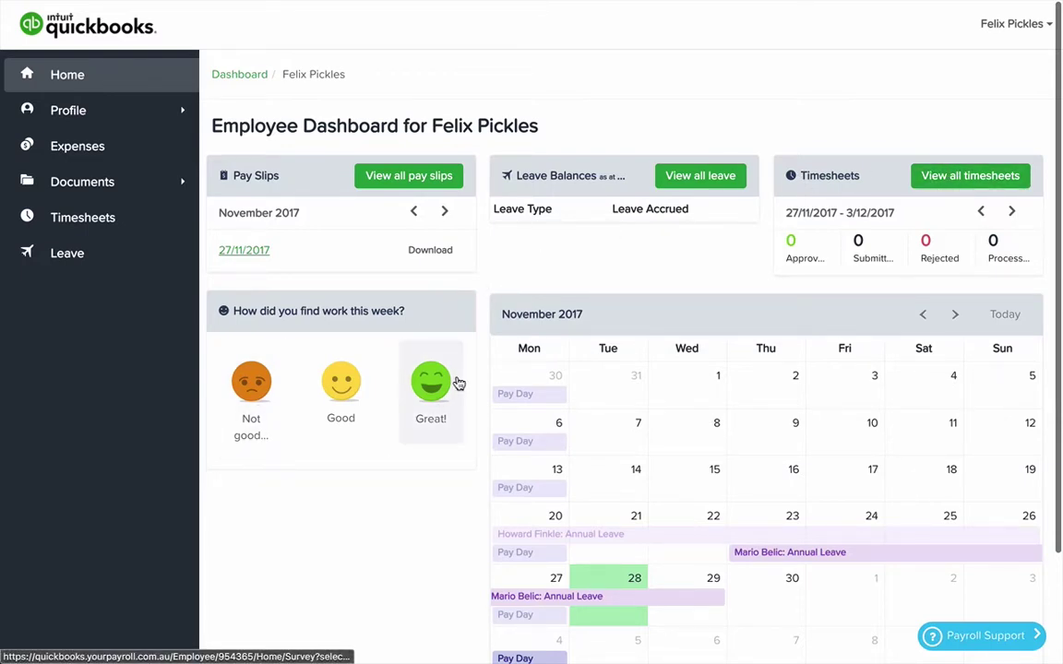
scroll(656, 304, down, 1)
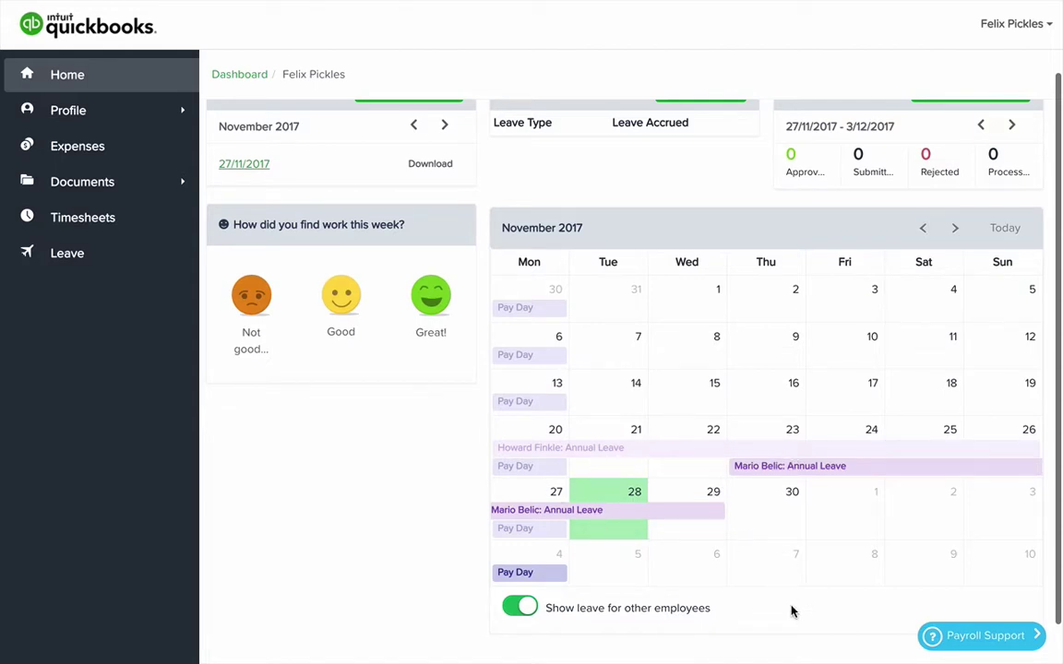
scroll(789, 589, up, 2)
Open the employee's profile details, review the contact and address fields, and save the details.
click(129, 110)
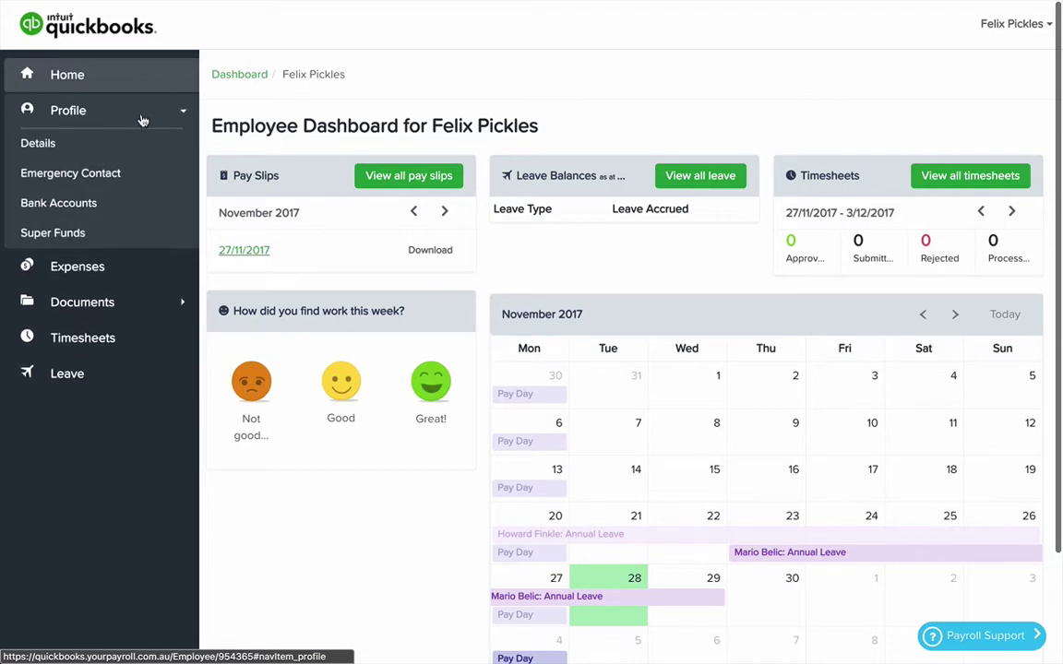
click(41, 144)
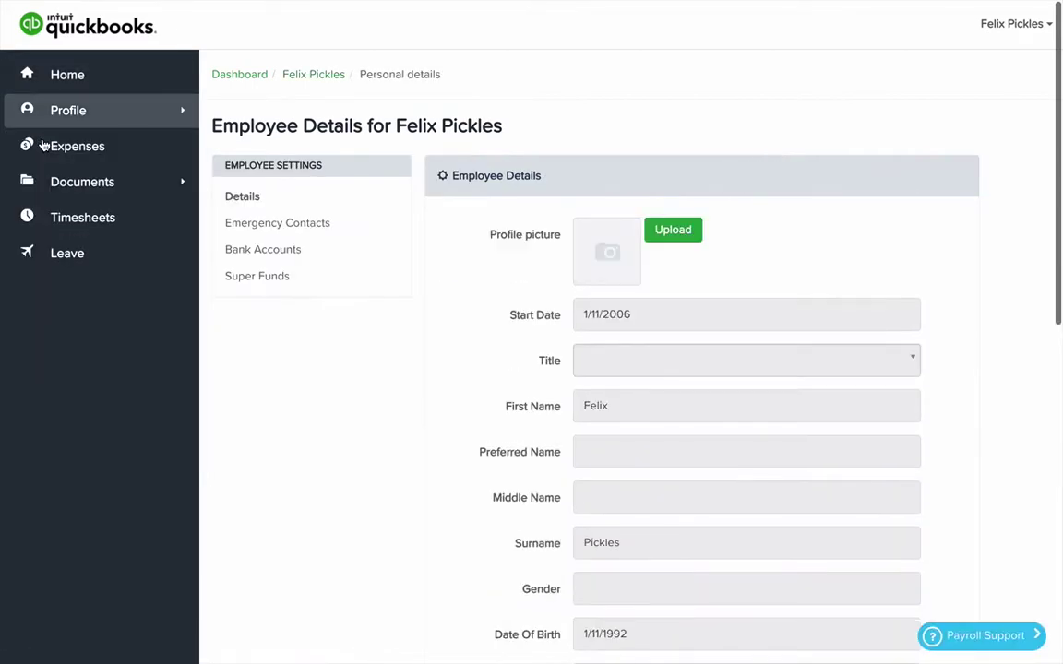
scroll(622, 358, down, 6)
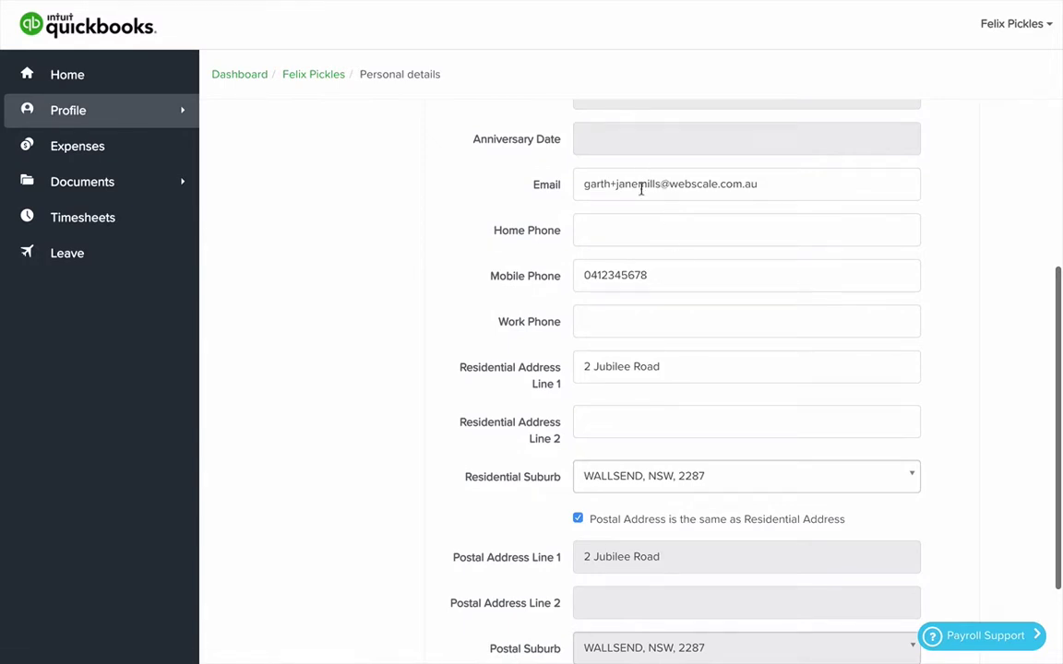
scroll(702, 376, down, 1)
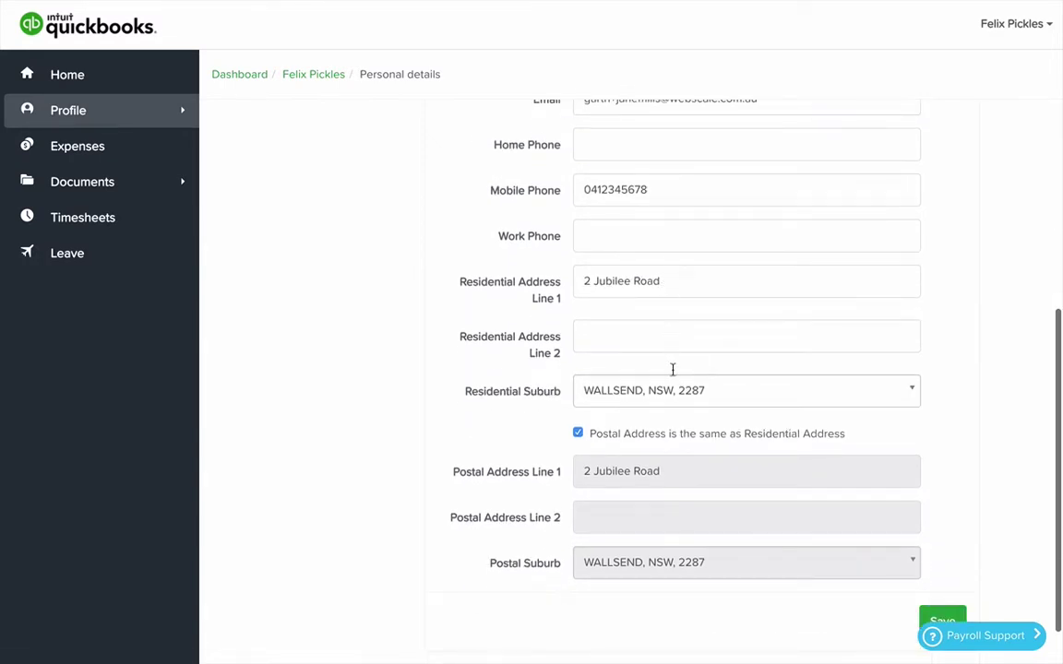
scroll(757, 530, down, 1)
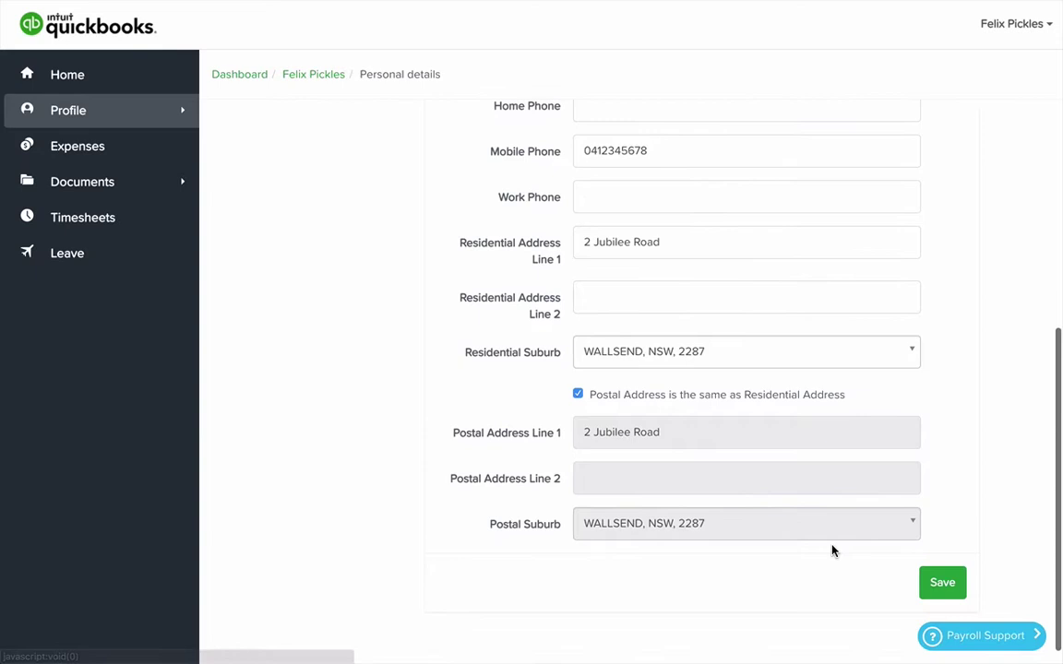
click(959, 595)
scroll(855, 351, up, 1)
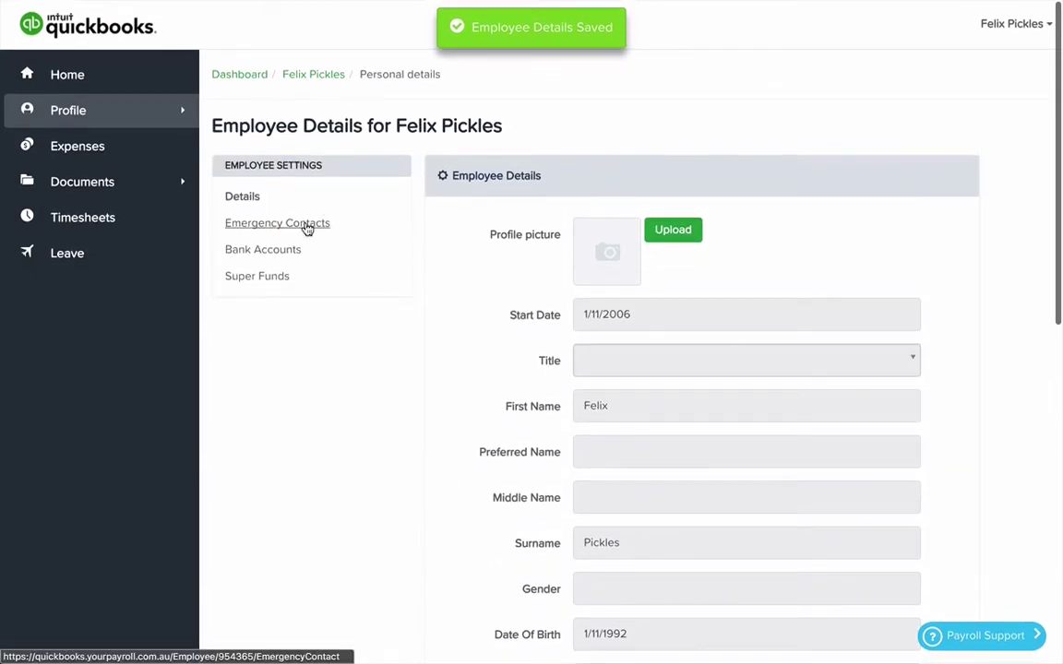
View the emergency contacts page, and add a second bank account with its BSB and account number.
click(307, 228)
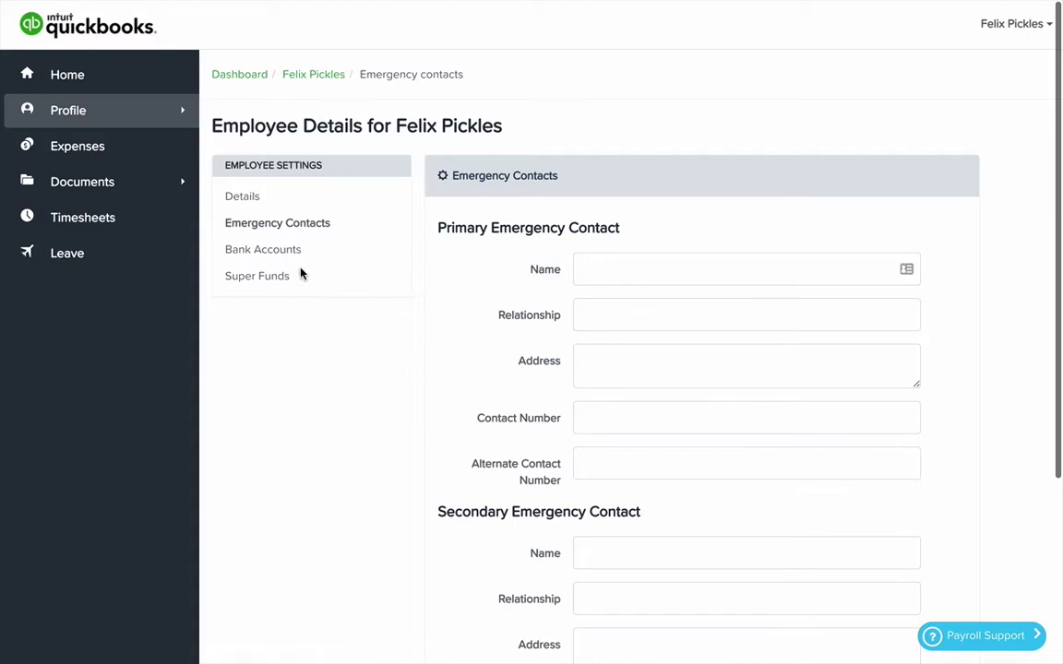
click(270, 252)
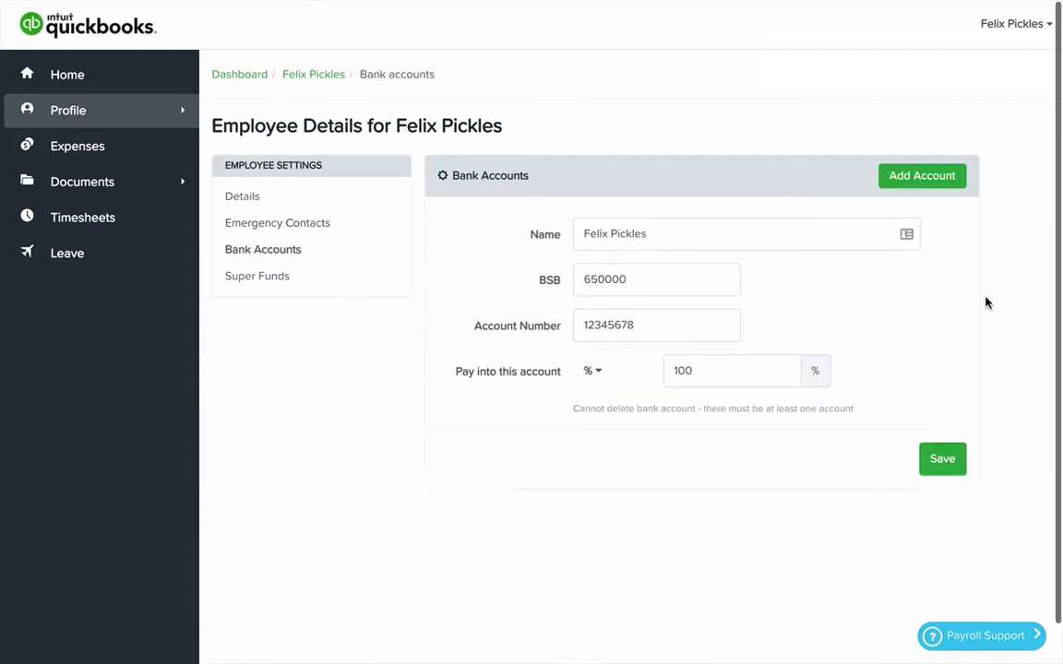
click(915, 177)
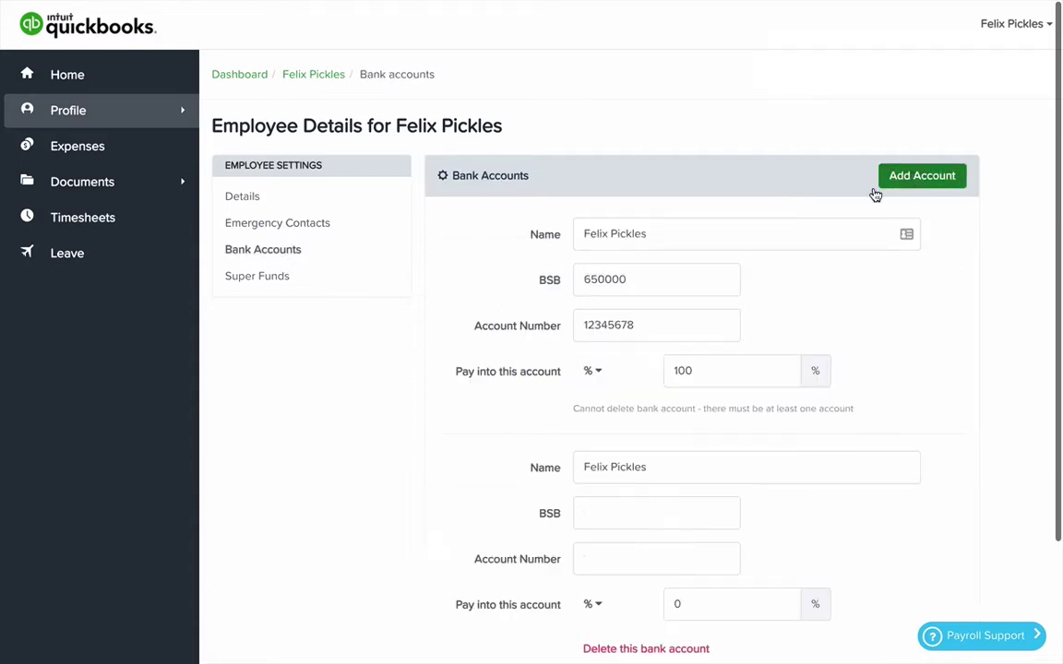
scroll(621, 490, down, 1)
click(619, 476)
text(650000)
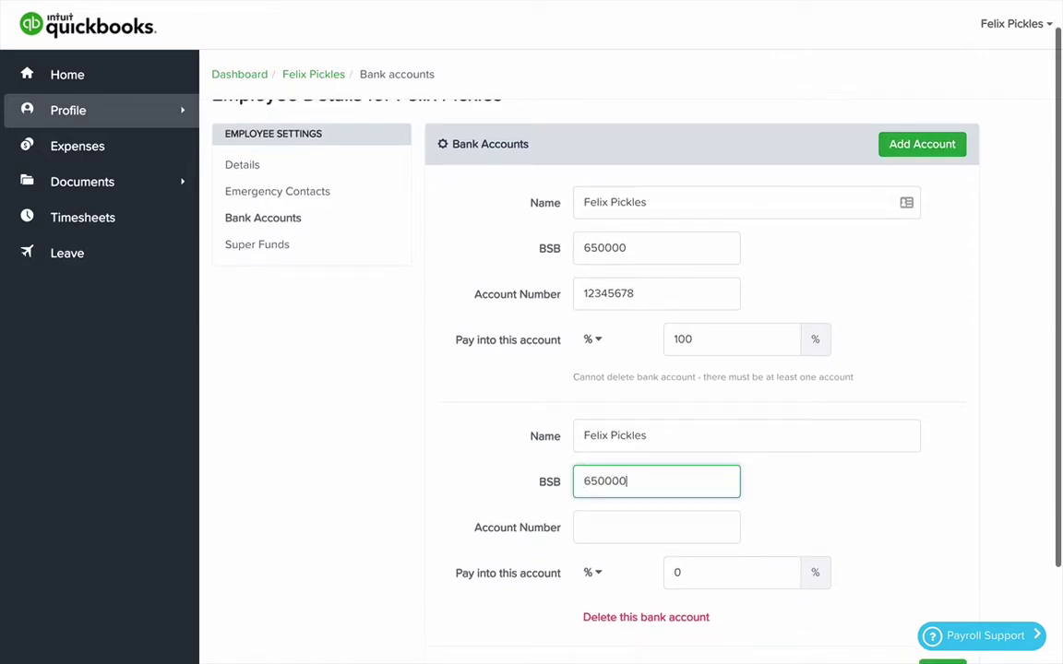
click(656, 527)
text(12)
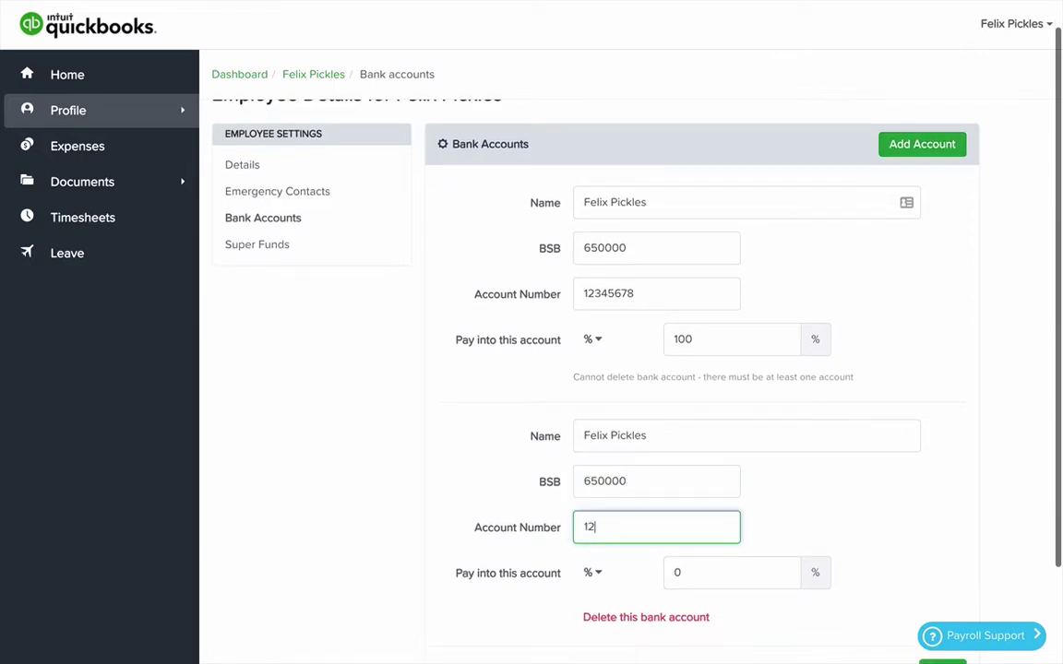
text(3456)
Set the second bank account to receive a fixed amount of $50 and save the bank accounts.
click(592, 573)
scroll(606, 591, down, 1)
click(605, 594)
click(708, 541)
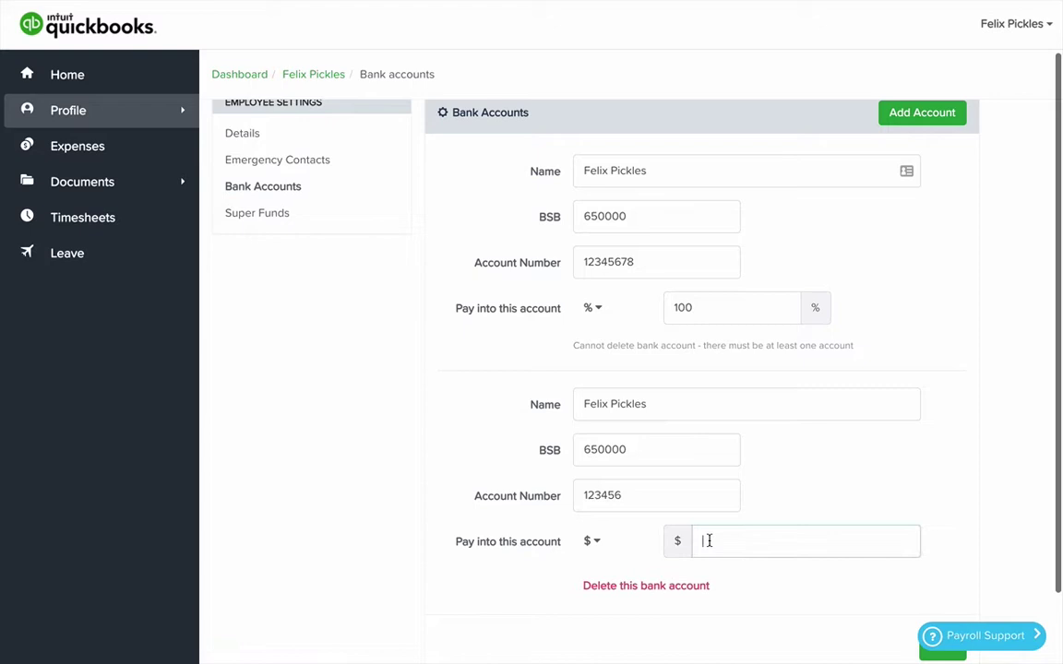
text(50)
scroll(794, 498, down, 2)
click(828, 491)
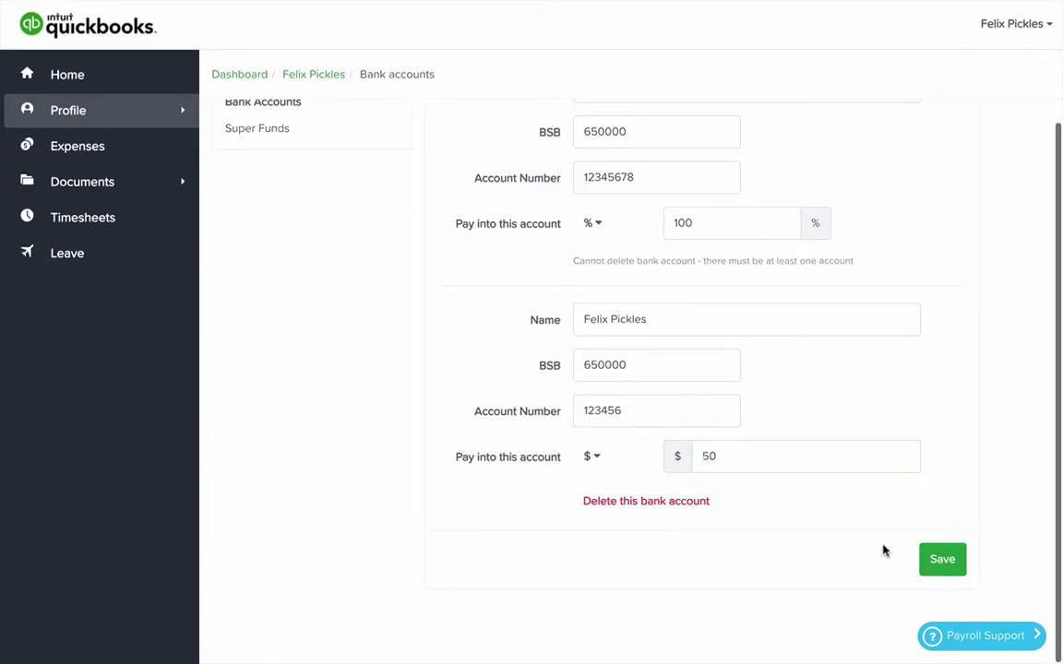
click(942, 559)
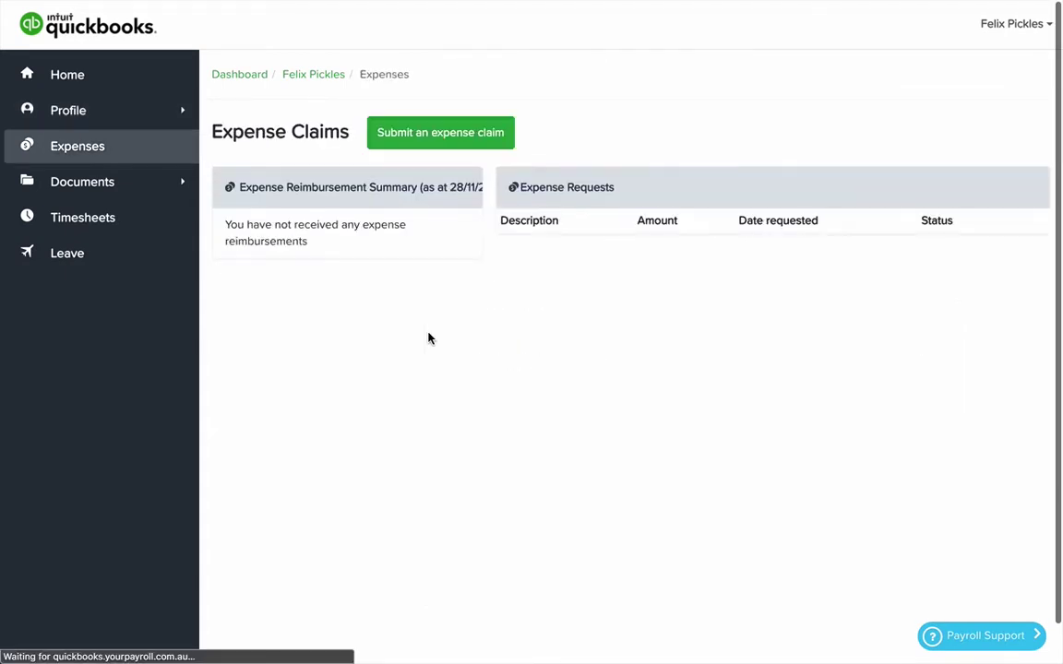
Start a new expense claim with the description "Work lunch".
click(463, 139)
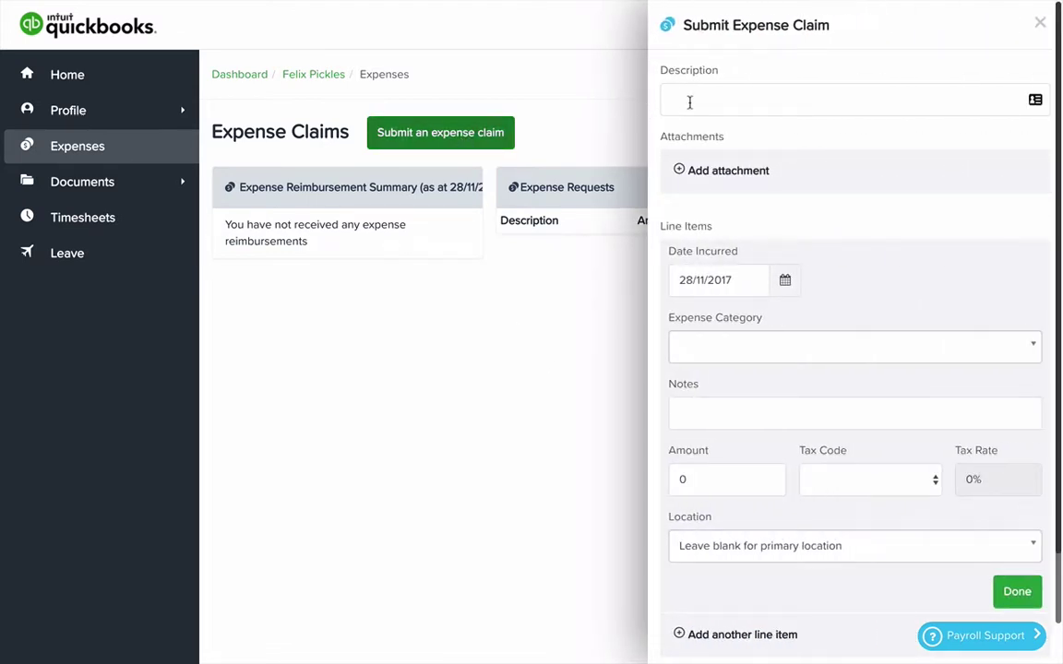
click(695, 98)
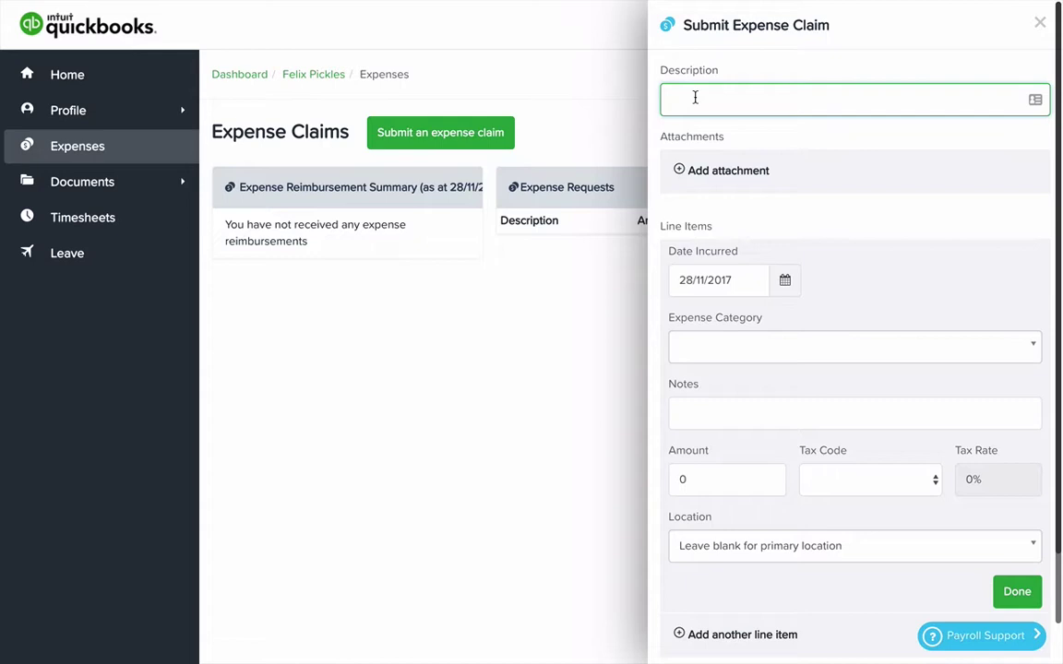
text(Work lunch)
click(724, 25)
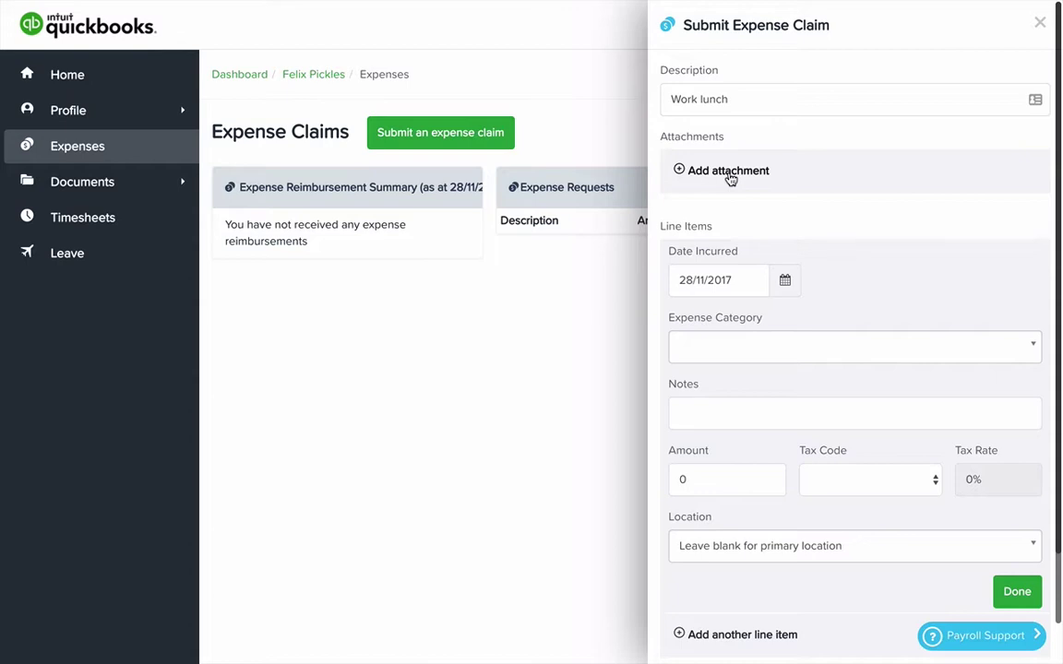
Fill in the claim's line item with category Expense Reimbursement, notes "Client lunch" and amount 100.00.
scroll(782, 233, down, 1)
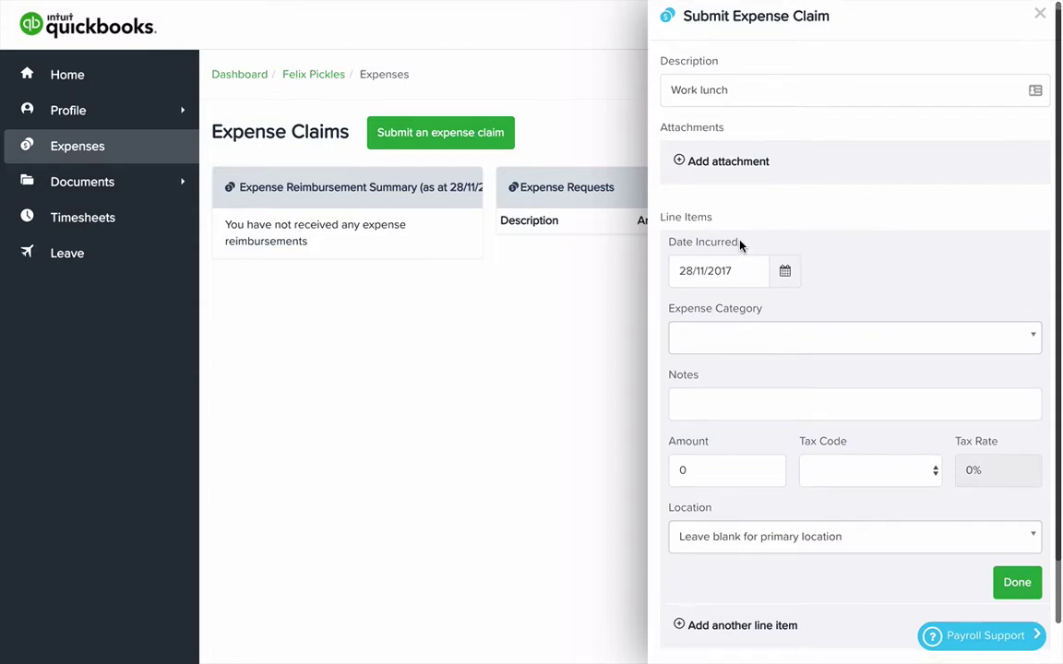
scroll(863, 287, down, 1)
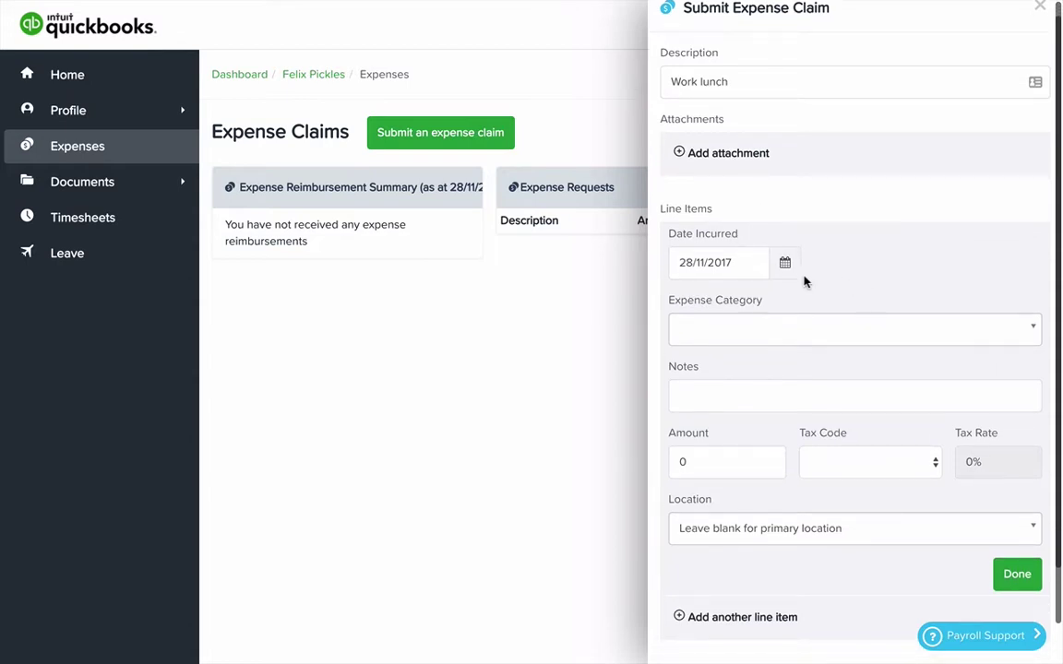
click(787, 334)
click(759, 388)
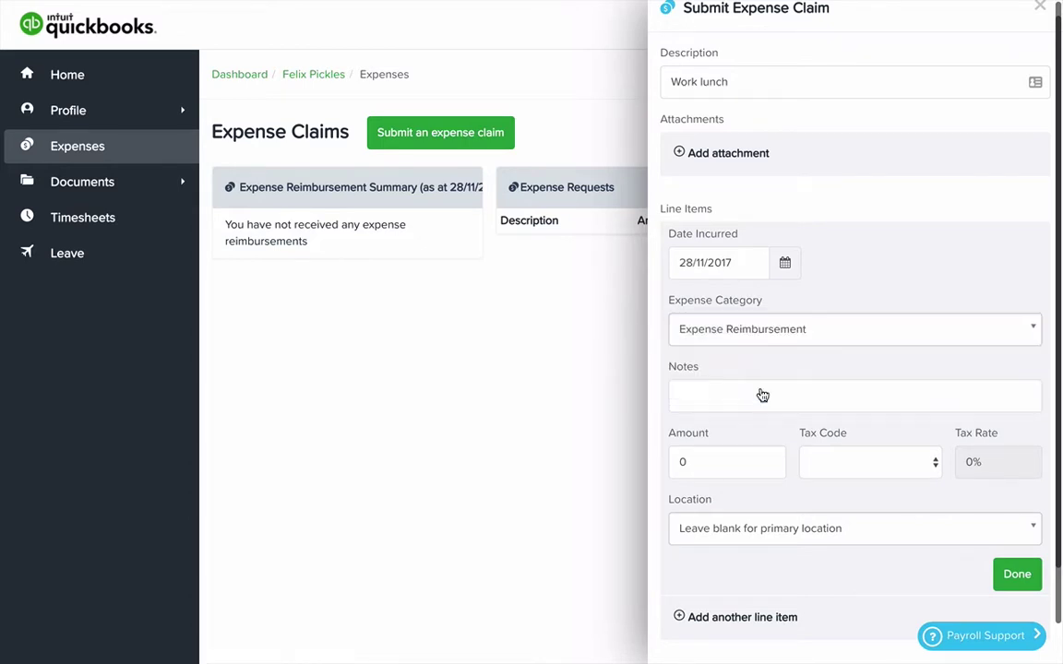
click(718, 394)
text(Clie)
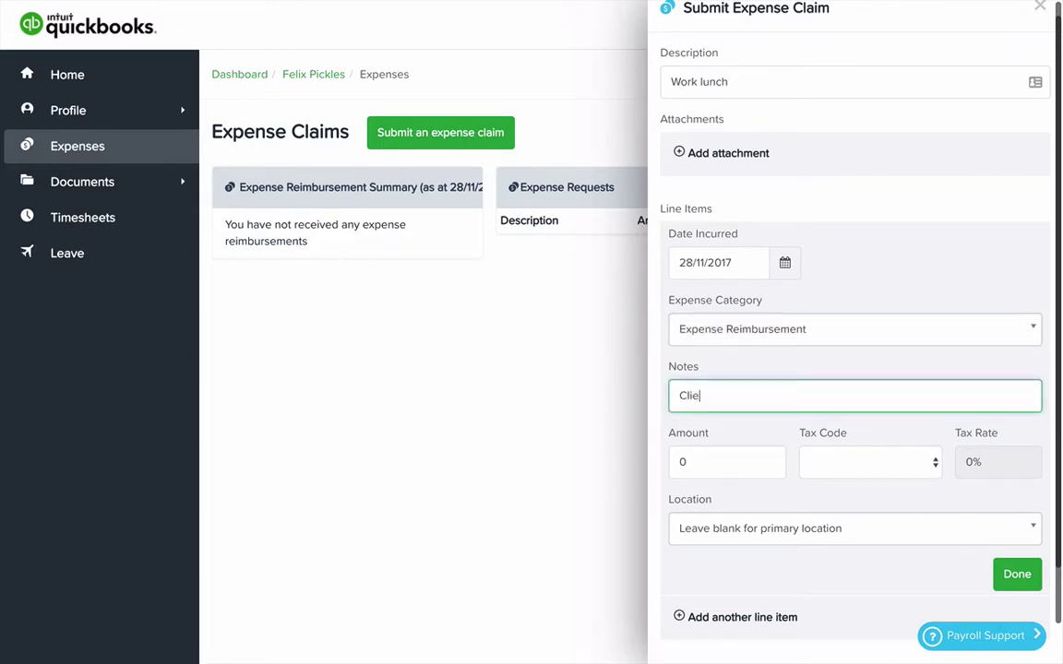
text(nt lunch)
key(Tab)
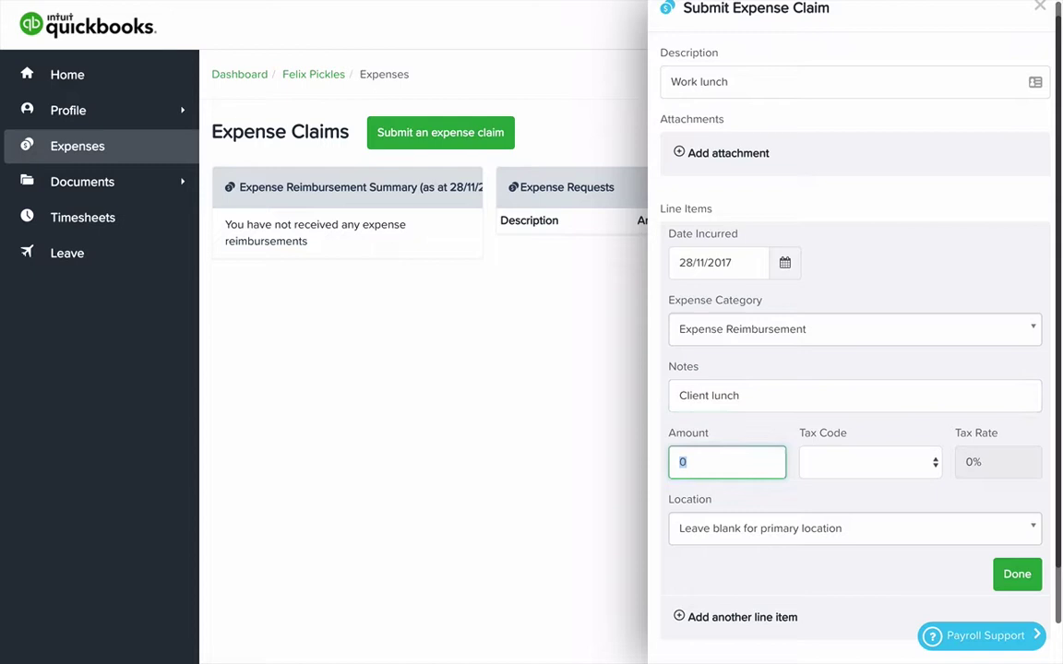
text(100)
key(Tab)
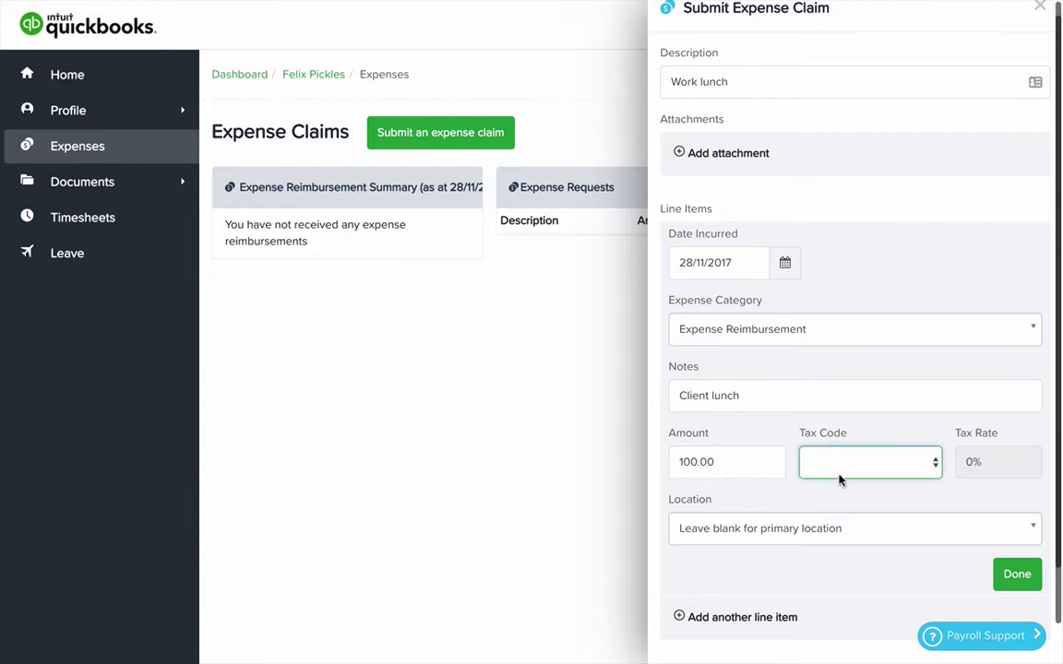
Set the line item's location to The Friday Arvo Cocktail Bar / Front of house, then complete the item and create the expense claim.
click(868, 470)
click(866, 469)
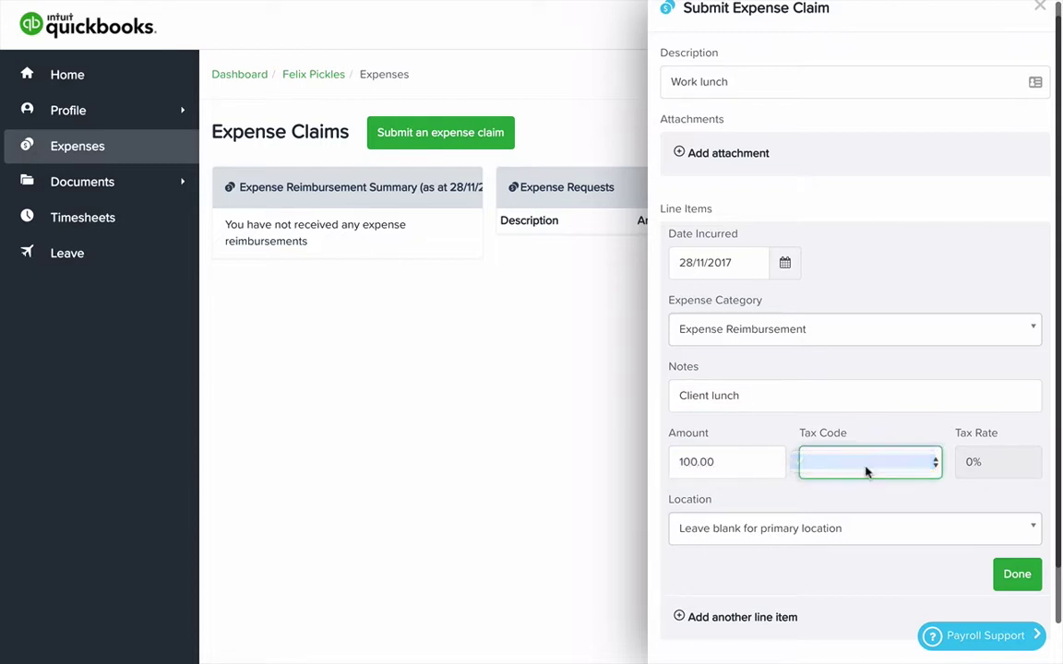
click(824, 541)
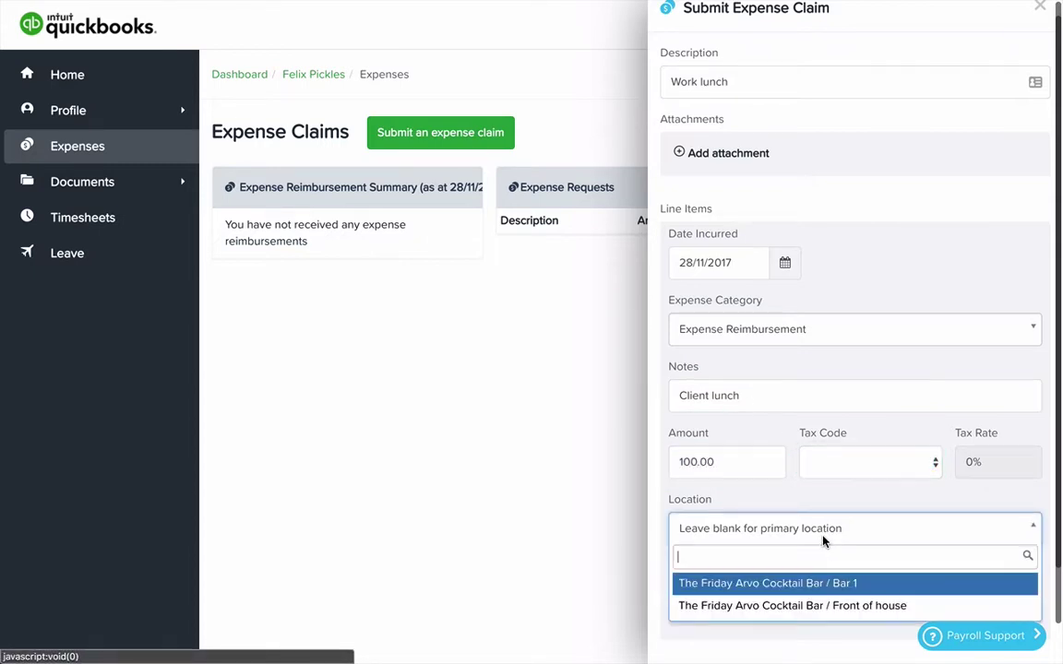
click(813, 609)
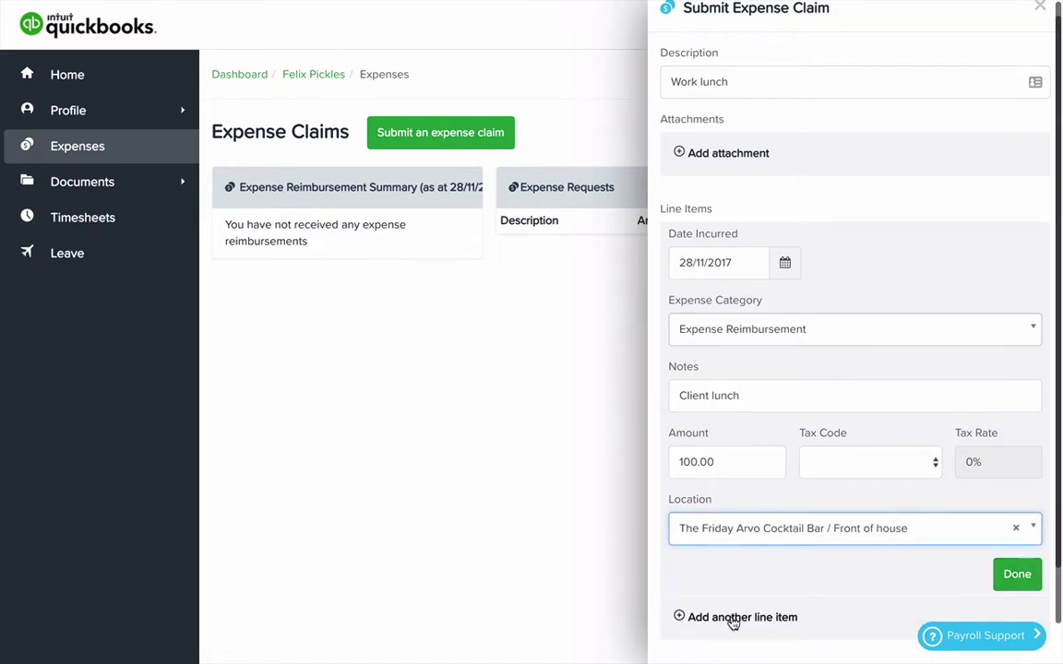
click(1016, 574)
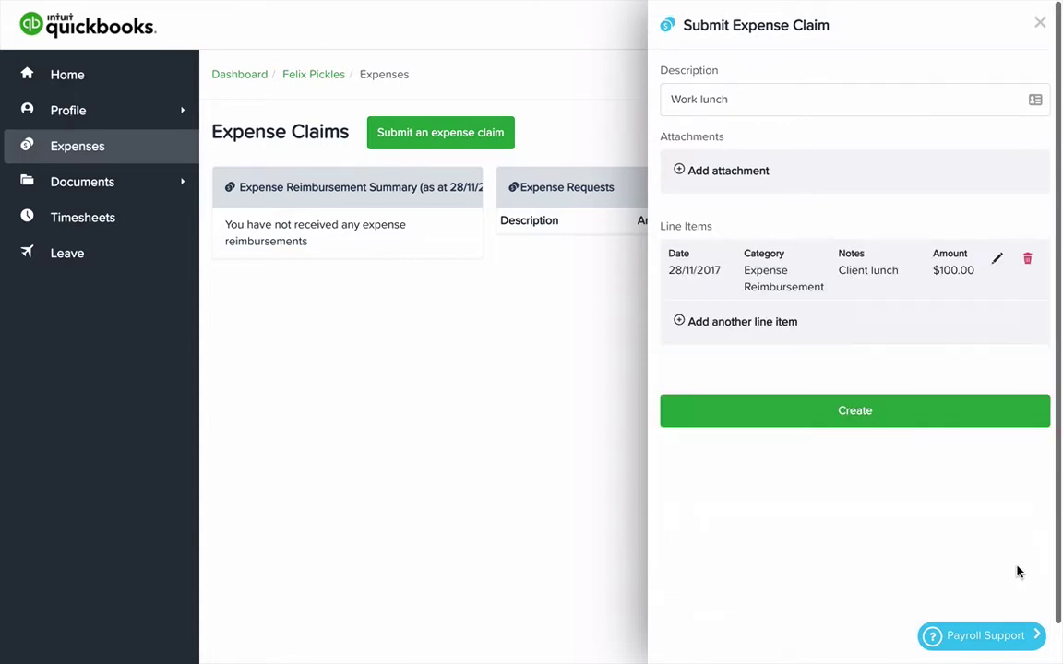
click(862, 414)
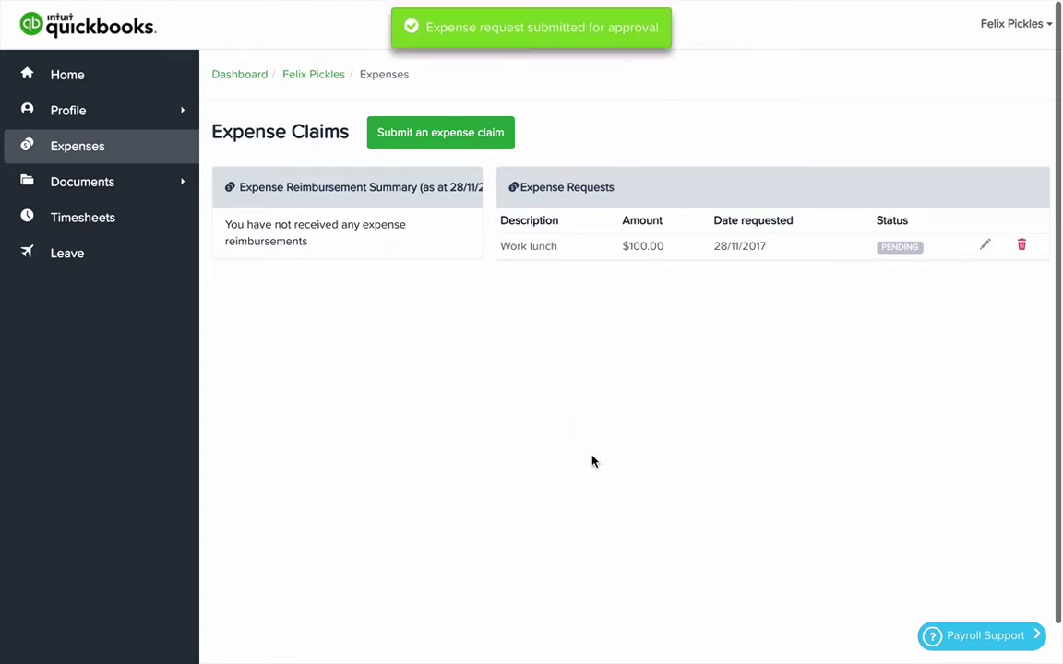
View the employee's pay slips and payment summaries, and show the list of document types.
click(185, 185)
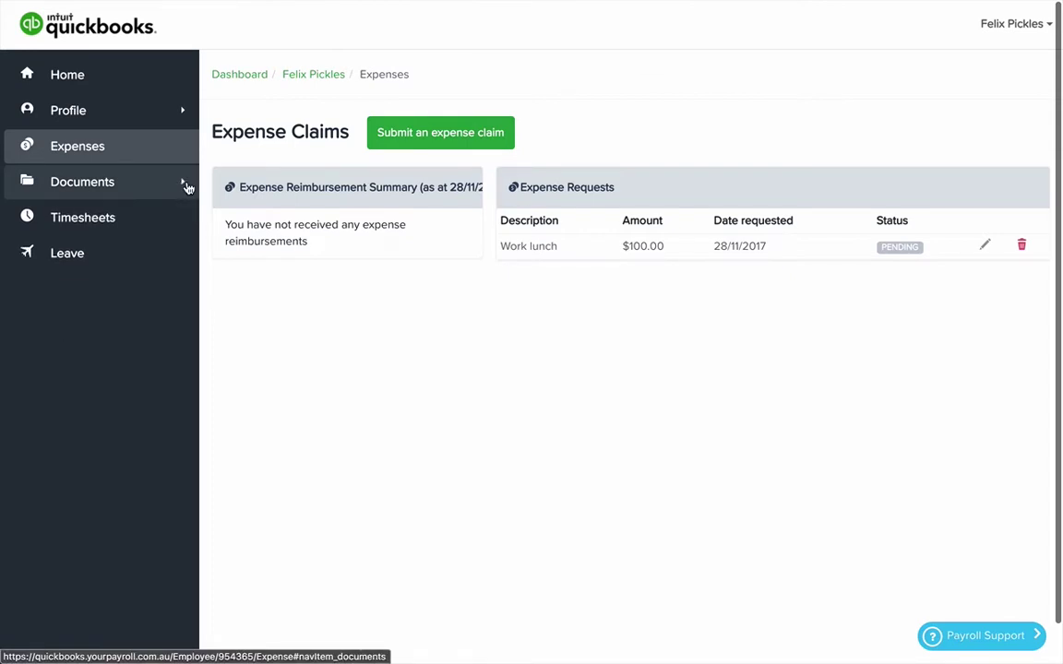
click(185, 186)
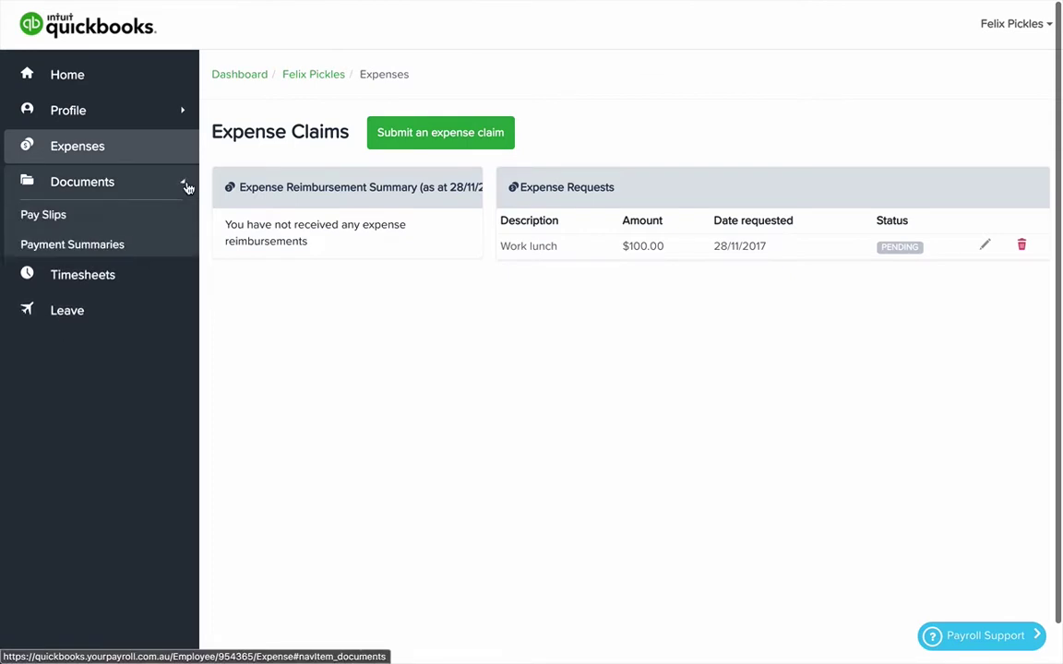
click(44, 216)
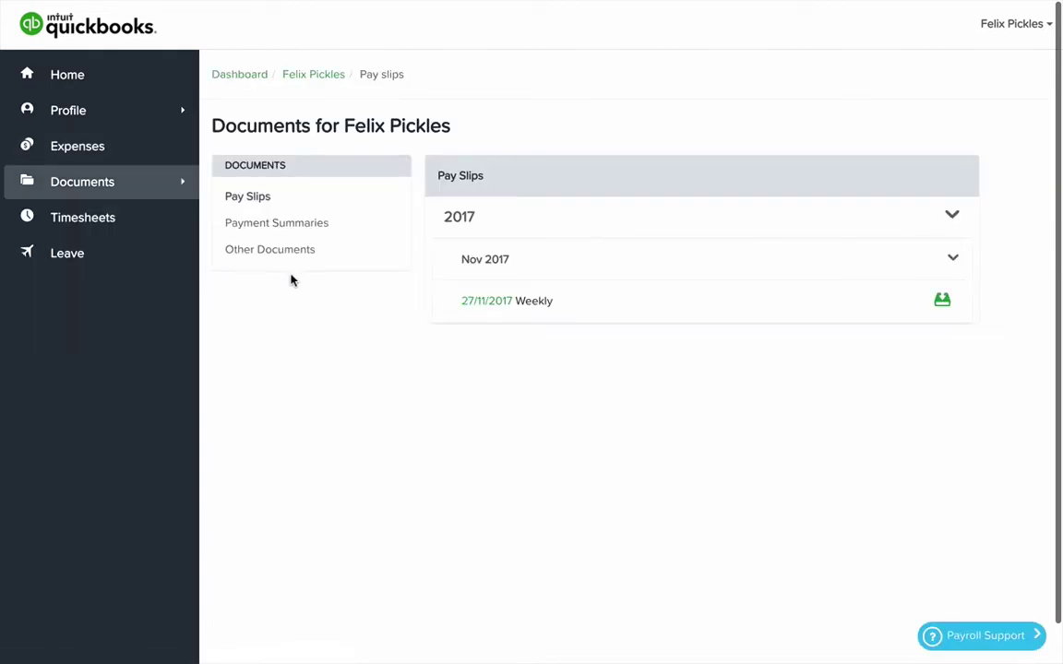
click(183, 185)
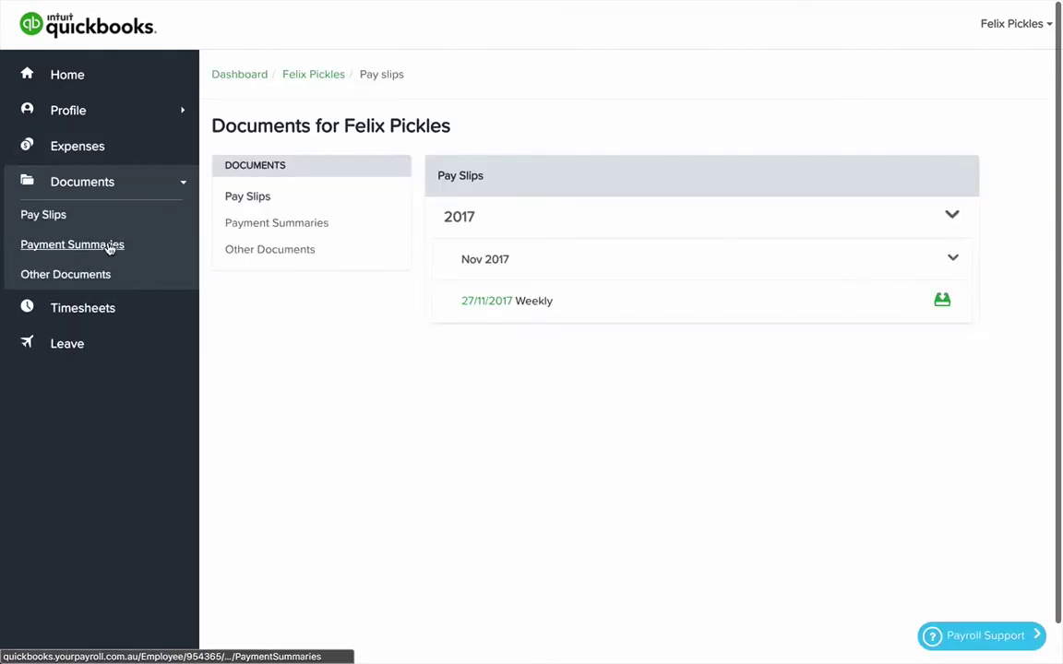
click(108, 245)
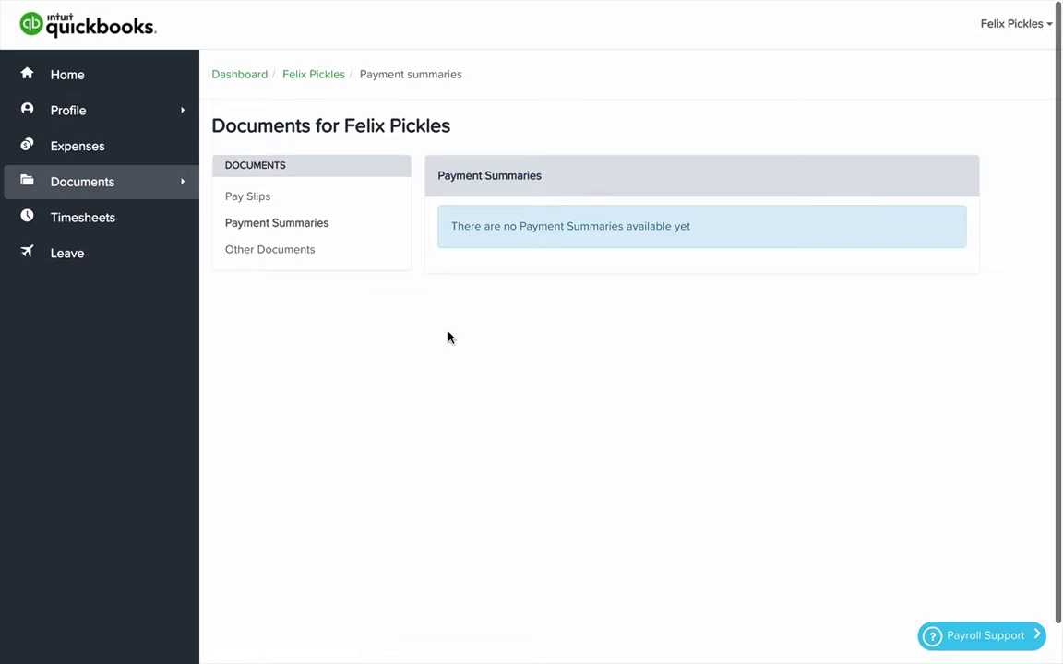
click(185, 183)
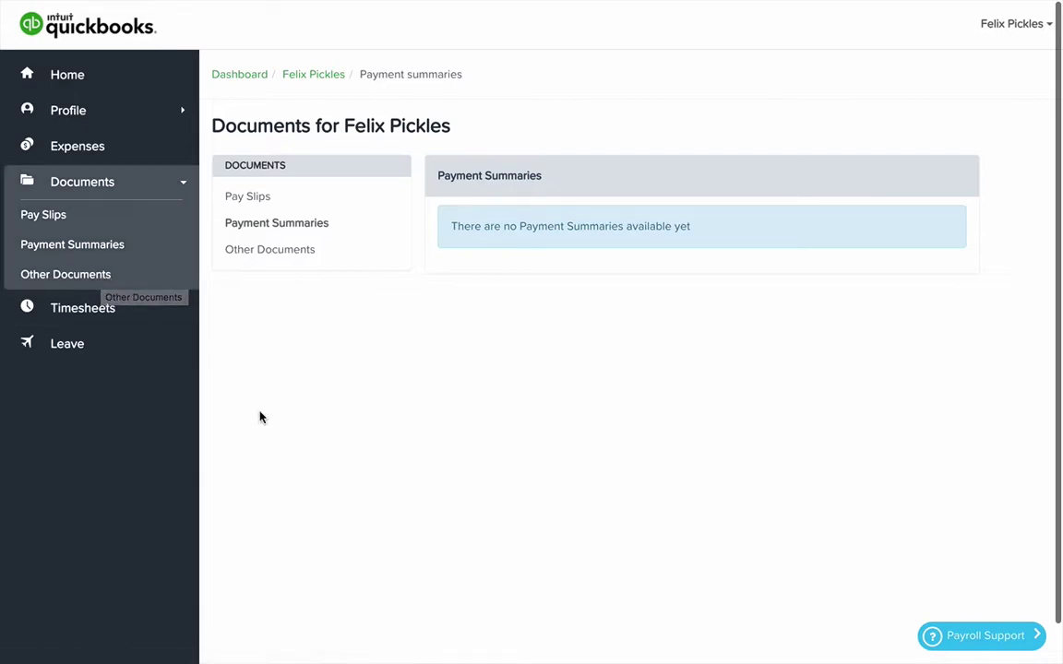
Open the timesheet for the week ending 3 Dec 2017 and set Monday 27 Nov's work type to Casual weekday hours.
click(109, 316)
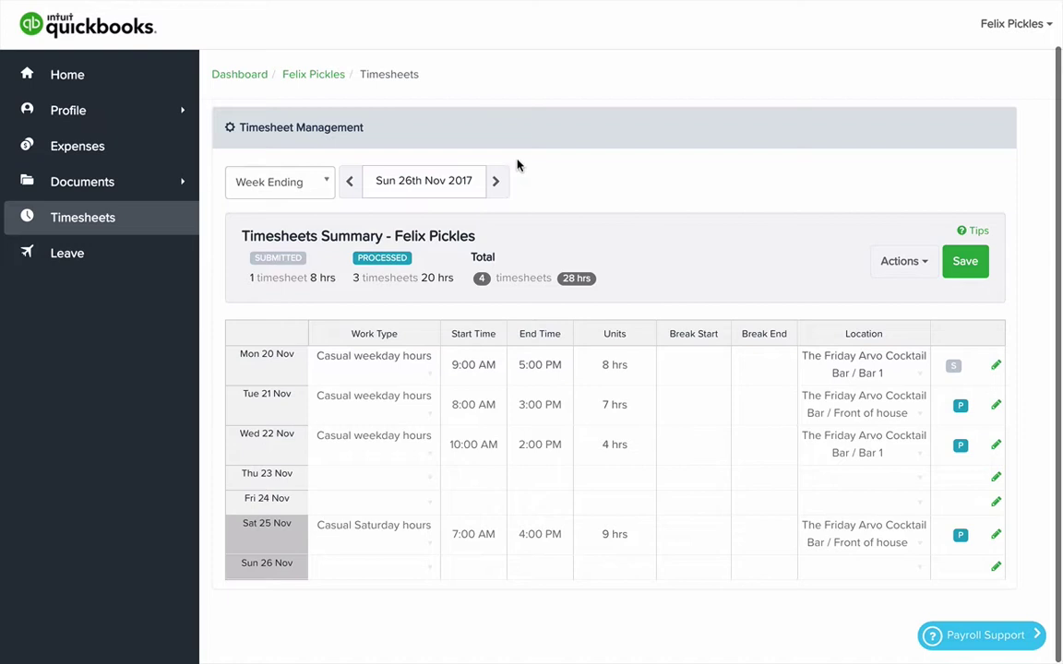
click(496, 181)
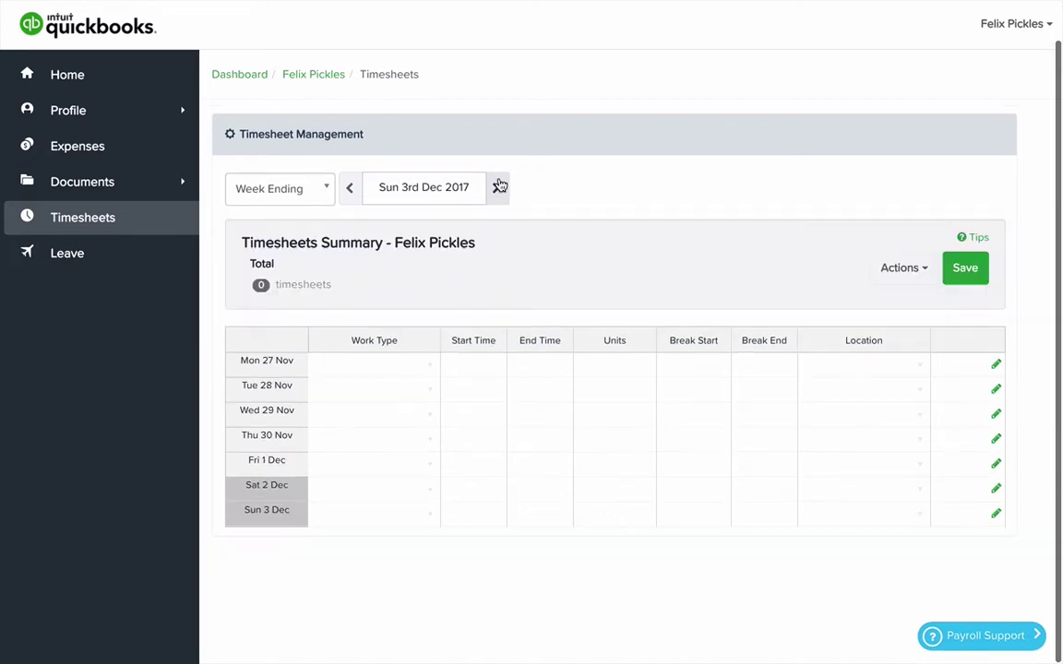
click(395, 370)
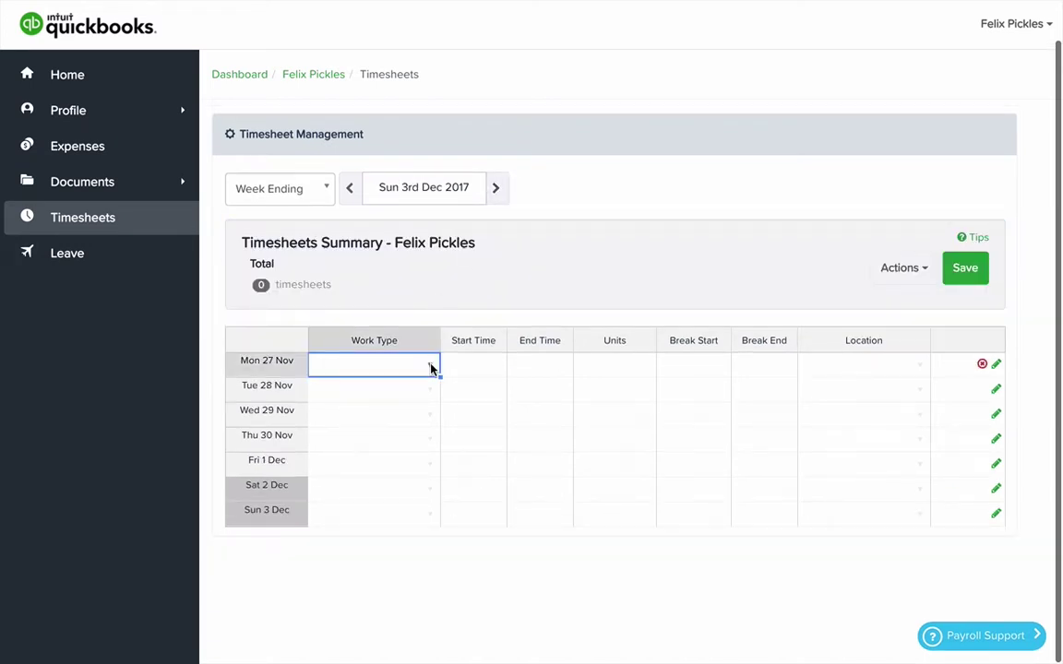
click(431, 368)
click(408, 488)
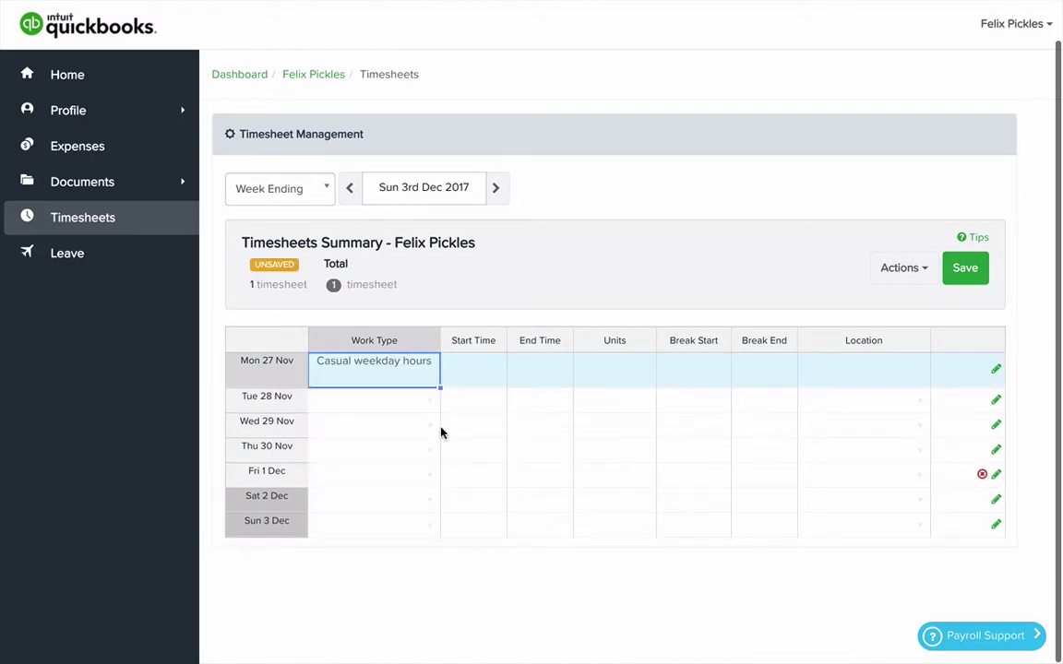
Set Monday 27 Nov's start time to 9:00 AM and end time to 10:00 PM.
click(478, 371)
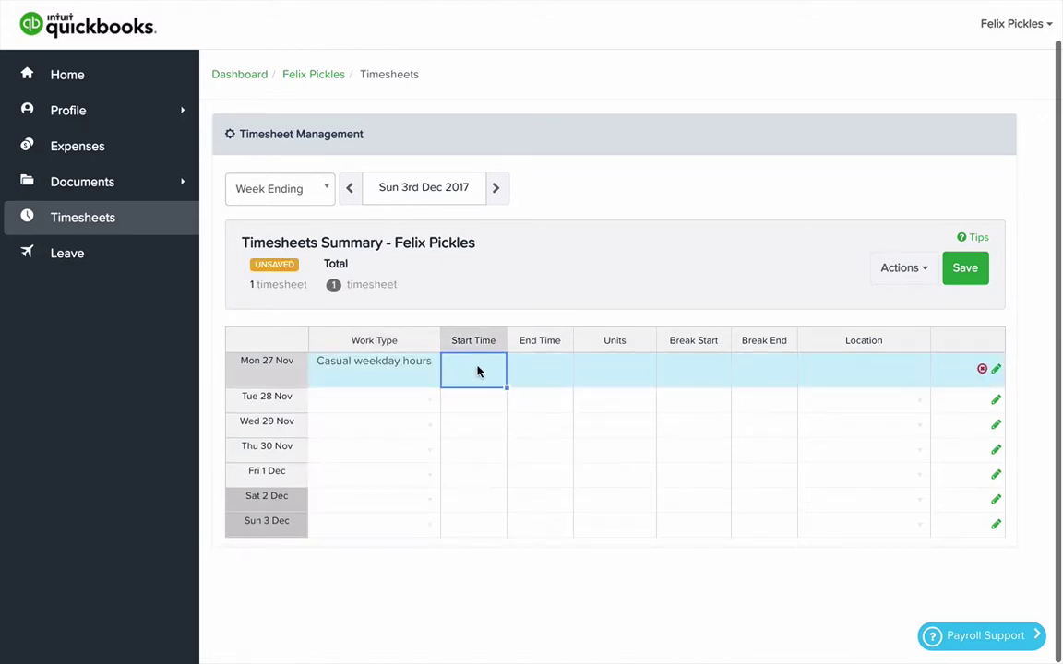
text(9a)
key(Tab)
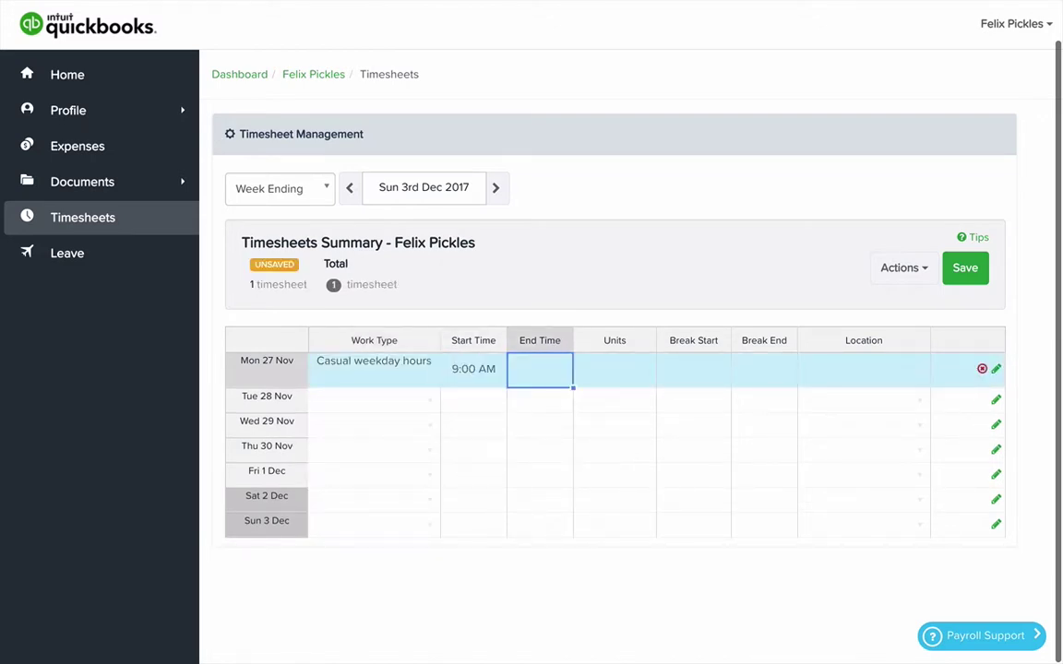
text(10)
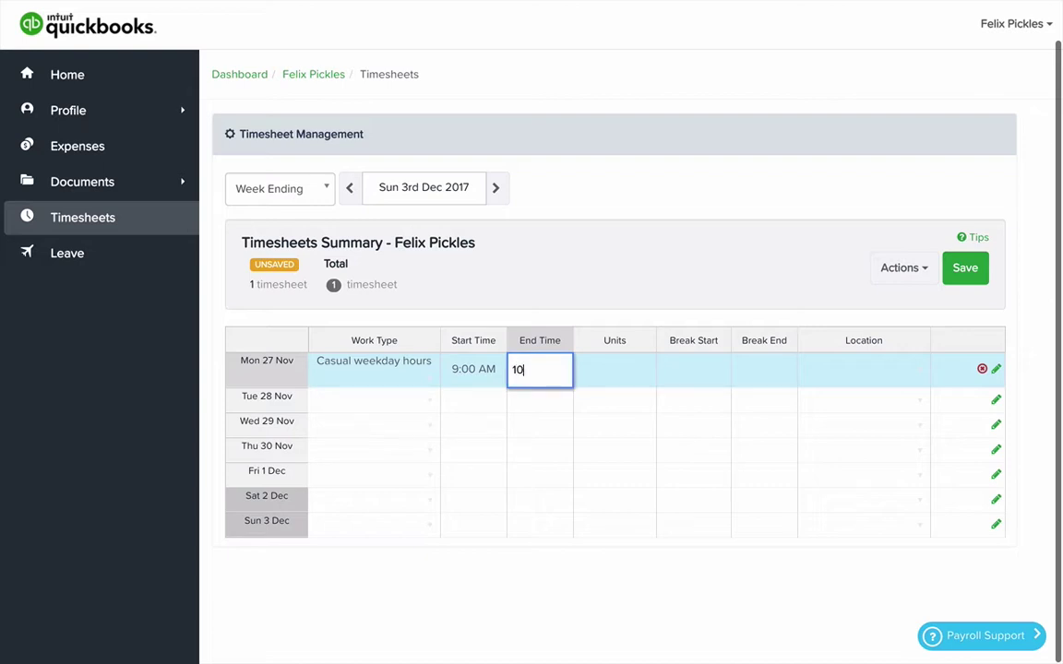
key(Tab)
key(Tab)
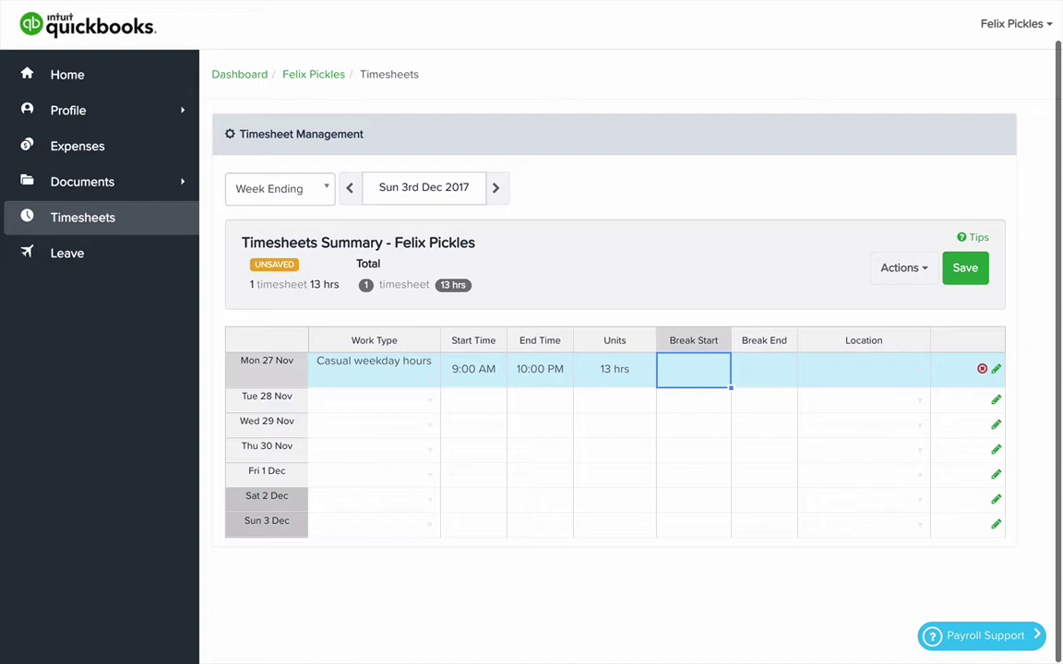
Add a break from 12:00 PM to 1:00 PM on Monday 27 Nov and set the location to The Friday Arvo Cocktail Bar / Bar 1.
text(12)
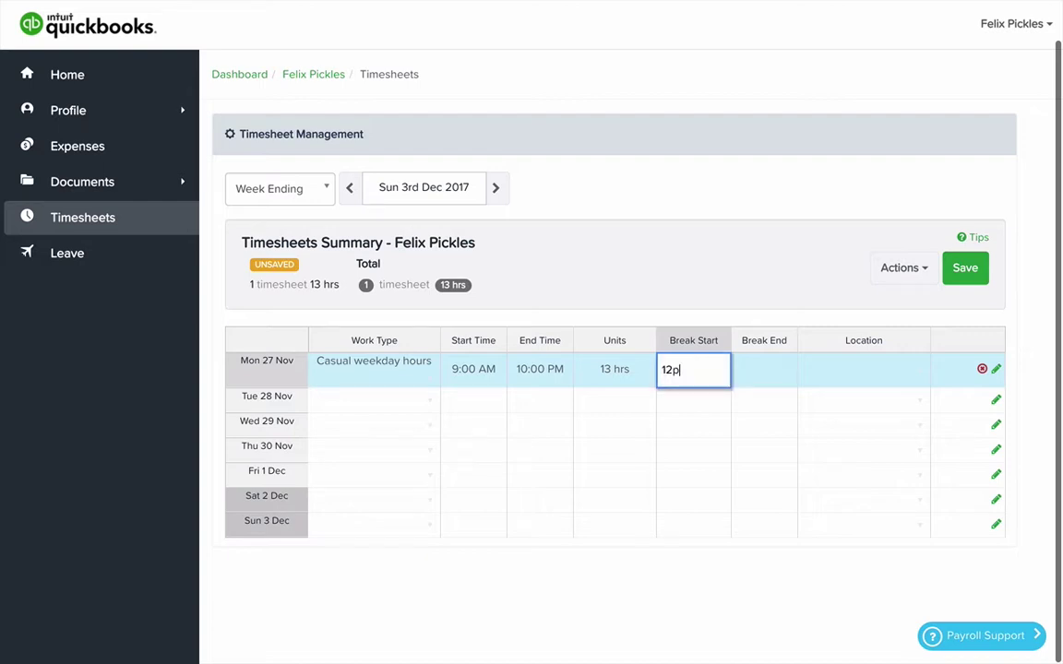
text(p)
key(Tab)
click(693, 369)
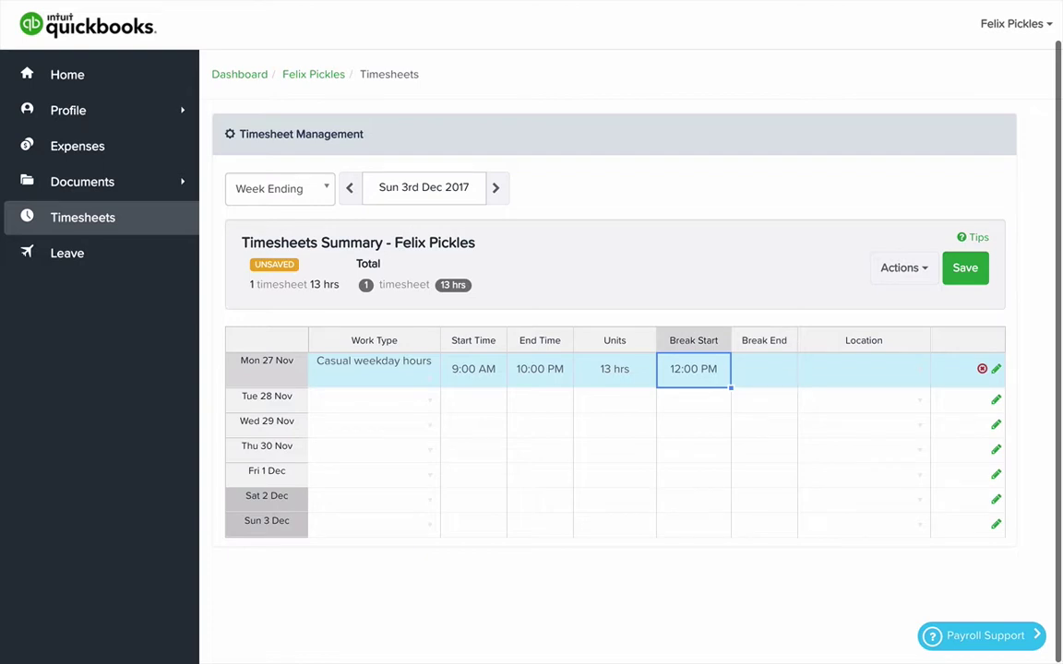
click(764, 369)
text(1p)
key(Tab)
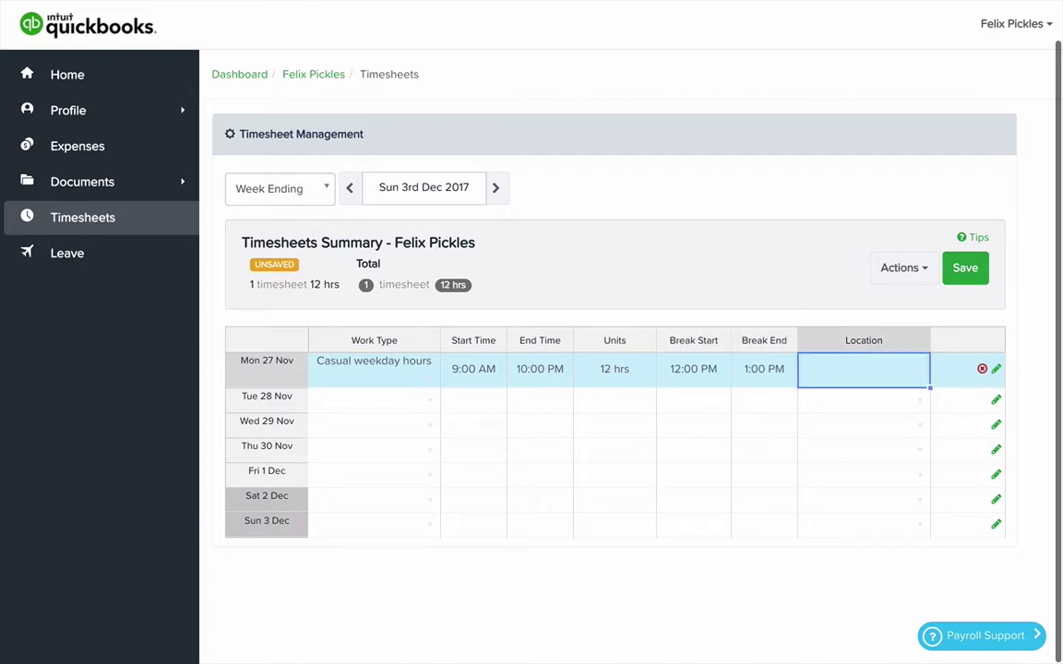
click(920, 369)
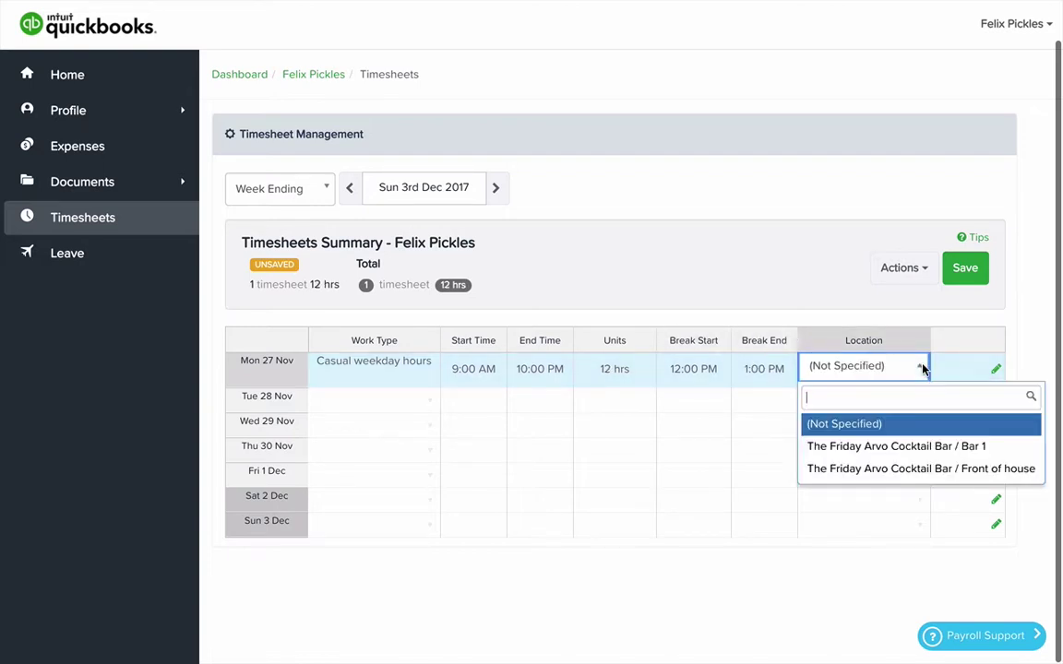
click(897, 446)
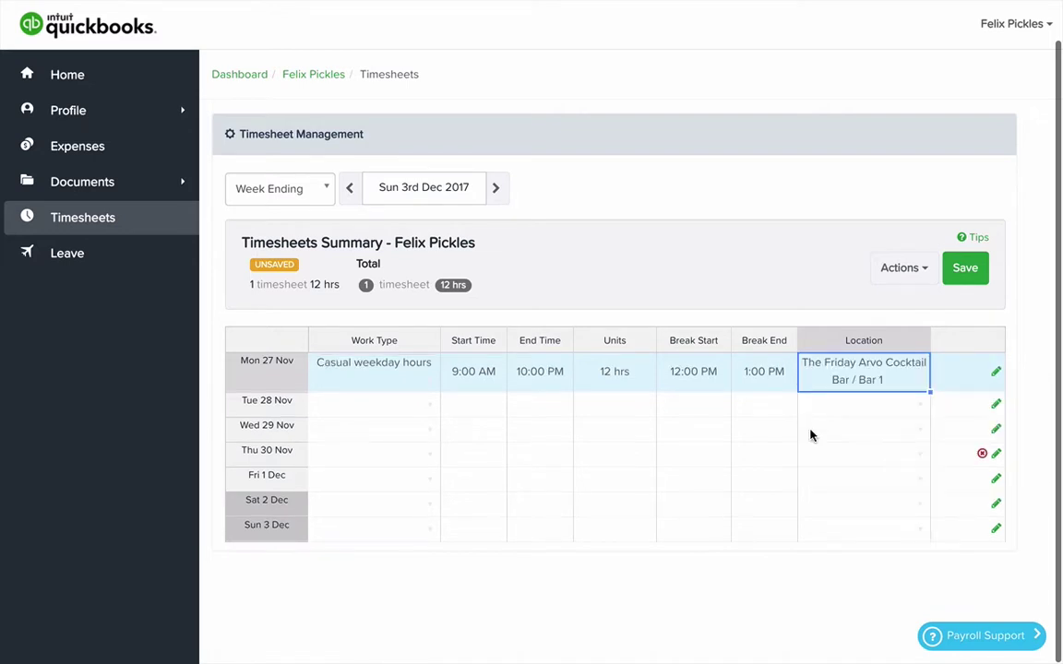
Fill the complete Monday 27 Nov timesheet row down to Tuesday 28 and Wednesday 29 Nov.
click(394, 382)
key(shift+Right)
key(shift+Right)
key(shift+Right)
key(shift+Right)
key(shift+Right)
key(shift+Right)
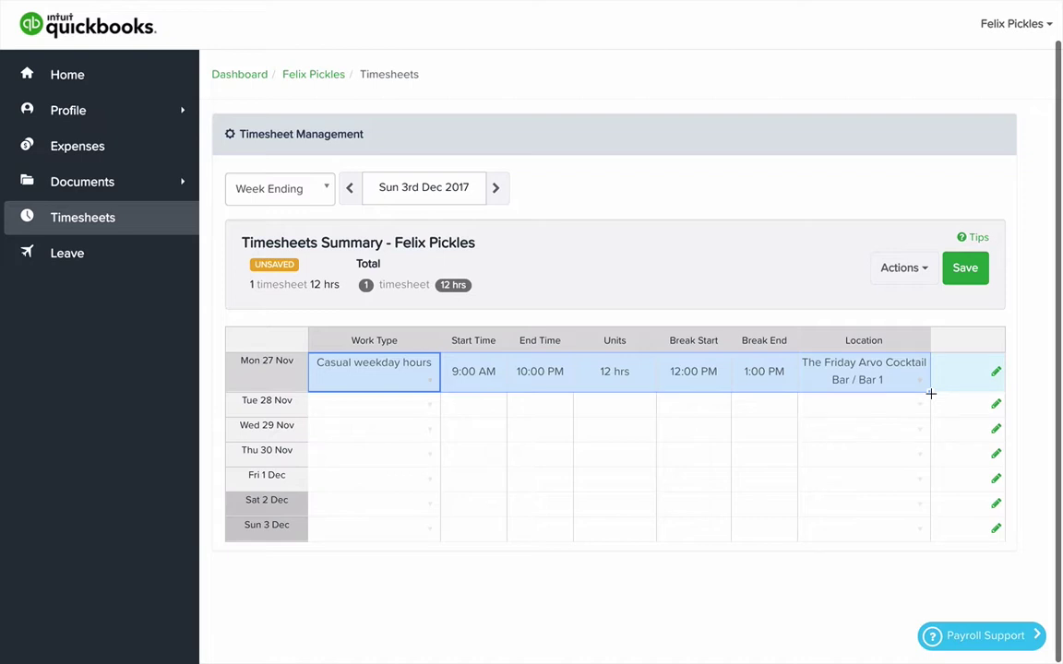
drag(931, 394, 930, 434)
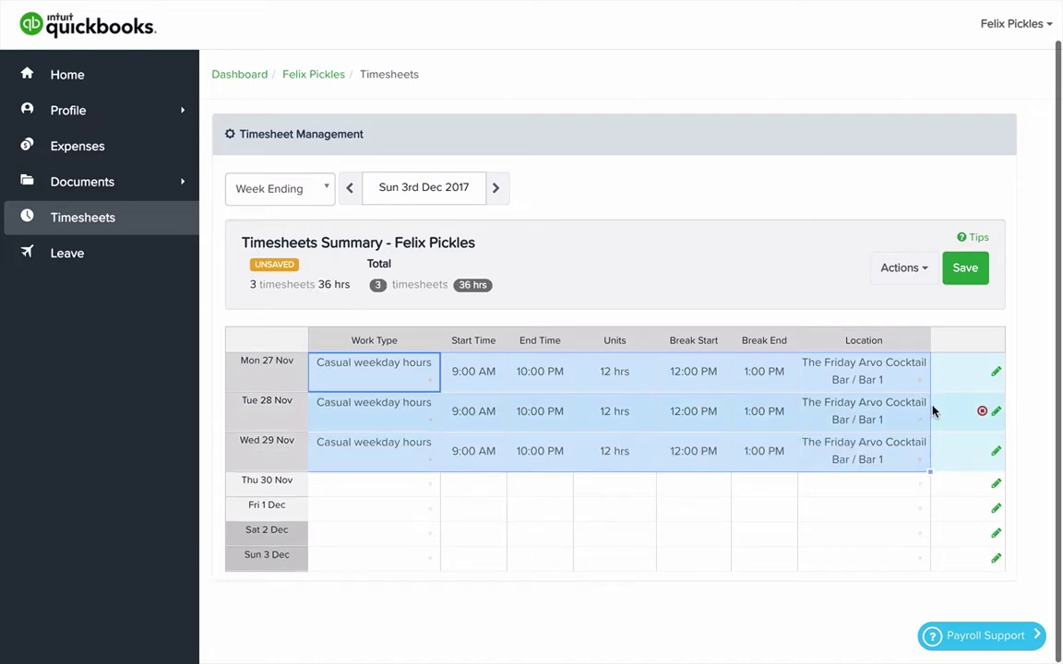
Copy the complete Wednesday 29 Nov timesheet row to Saturday 2 Dec and save the timesheets.
click(398, 463)
key(shift+Right)
key(shift+Right)
key(shift+Right)
key(shift+Right)
key(shift+Right)
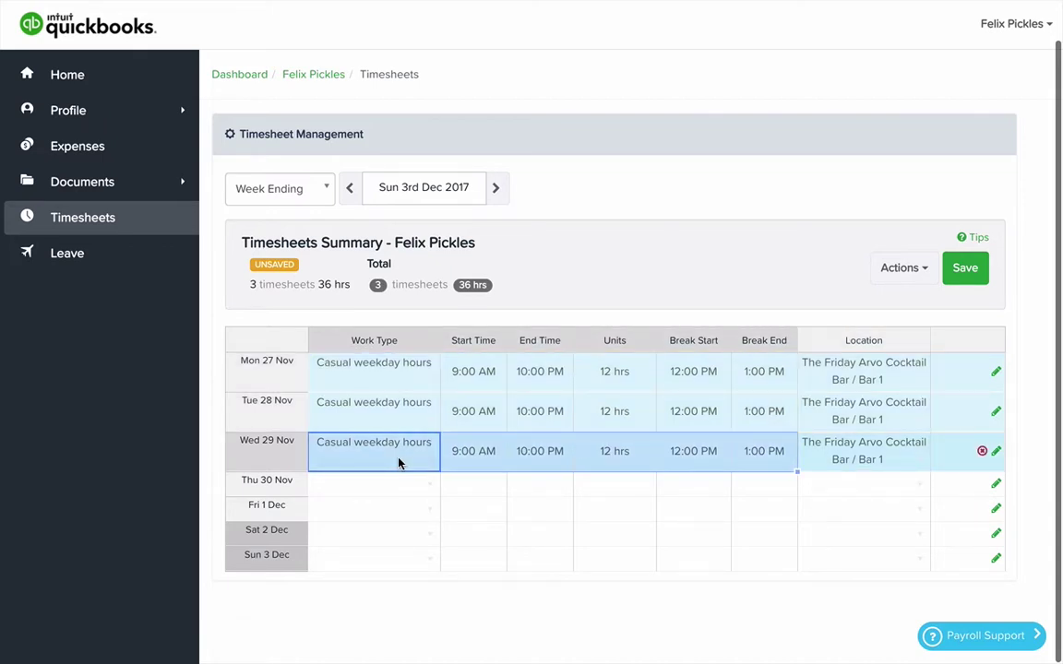
key(shift+Right)
key(ctrl+c)
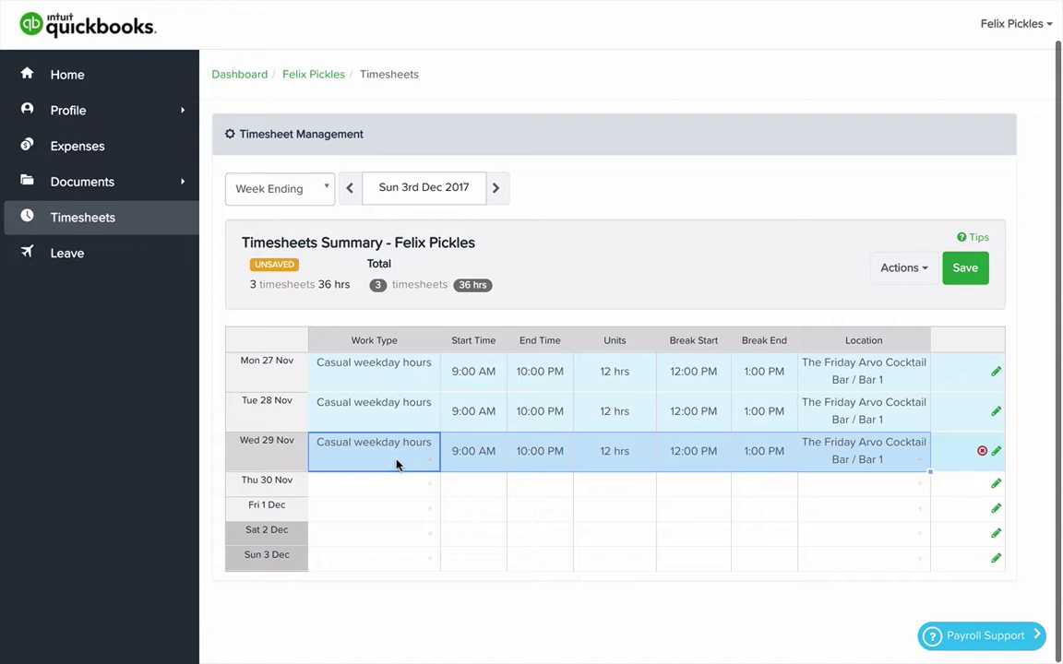
click(358, 535)
key(ctrl+v)
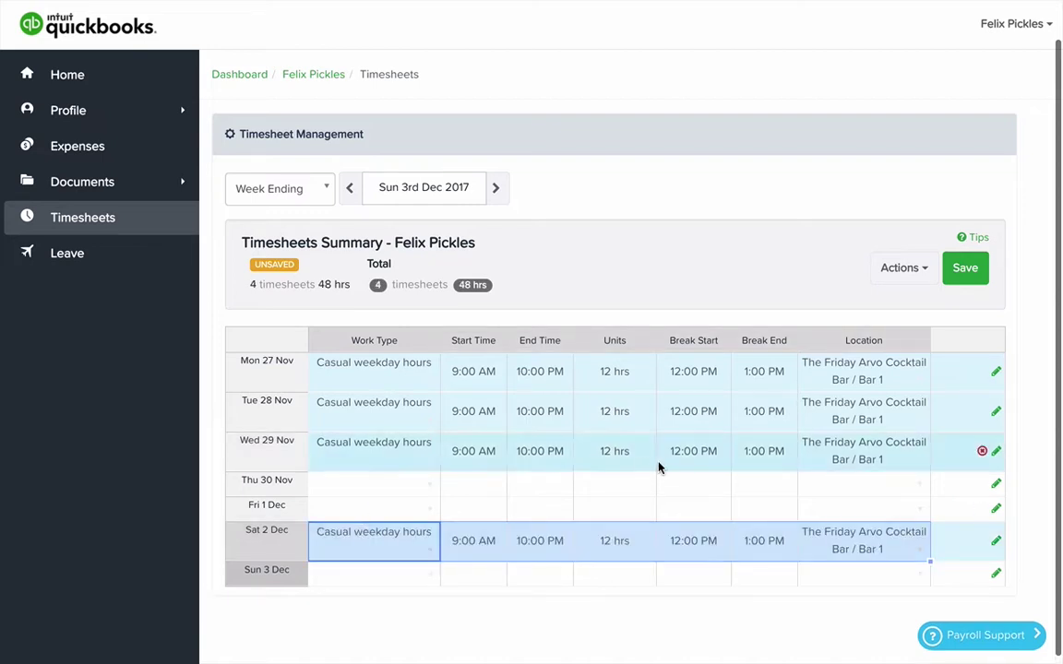
click(964, 269)
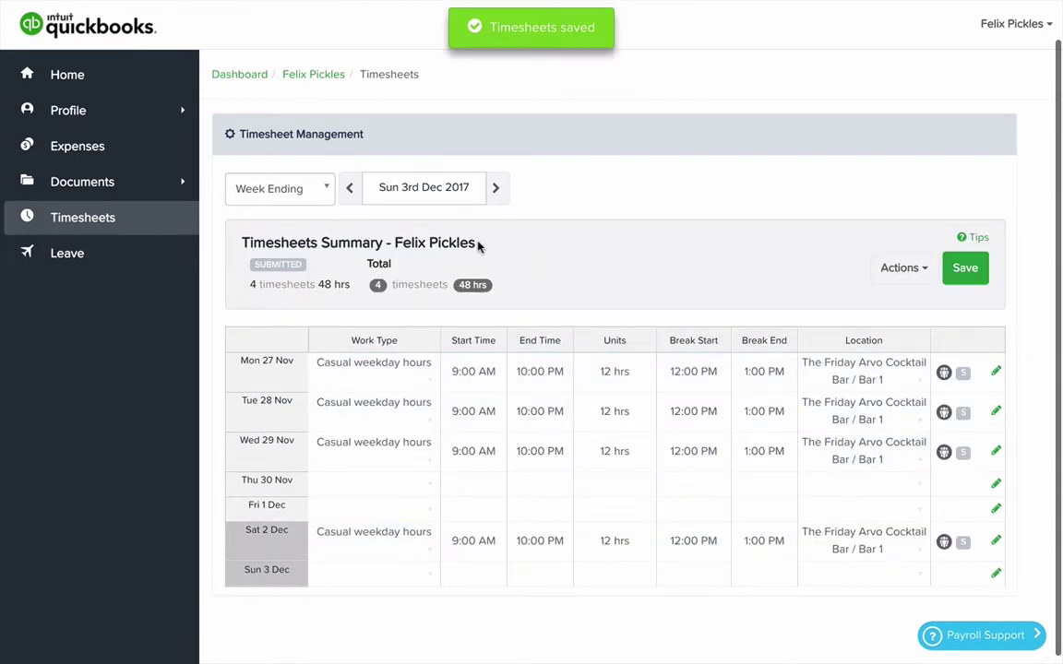
Copy last week's timesheets into the week ending 10 Dec 2017.
click(496, 191)
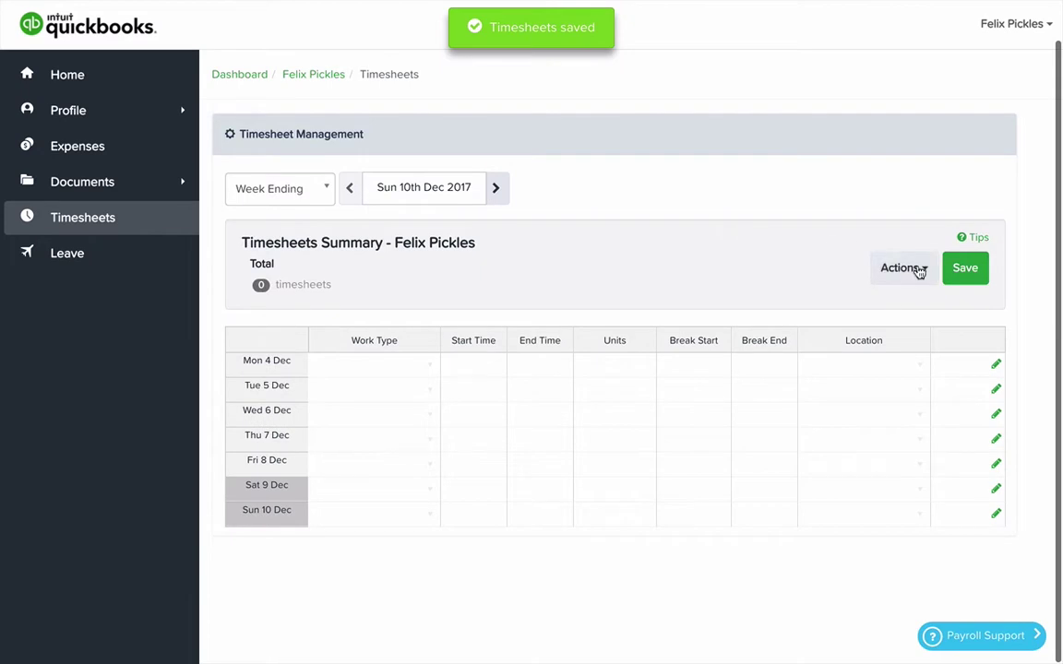
click(918, 270)
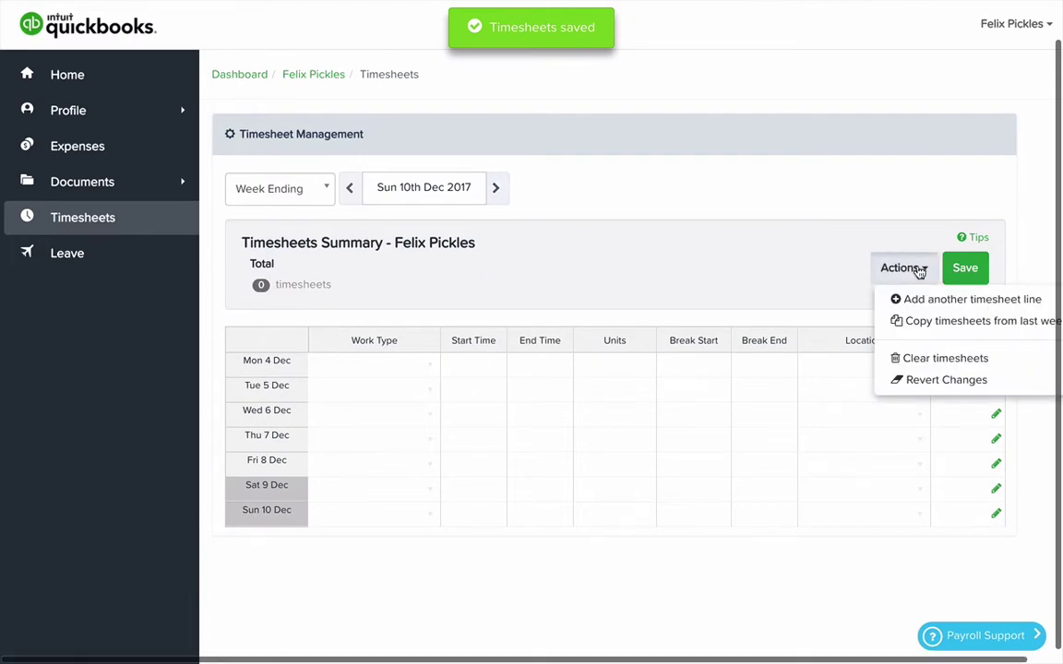
click(932, 321)
Set Tuesday 5 Dec's end time to 11:00 AM and check the validation details on its break start.
click(529, 413)
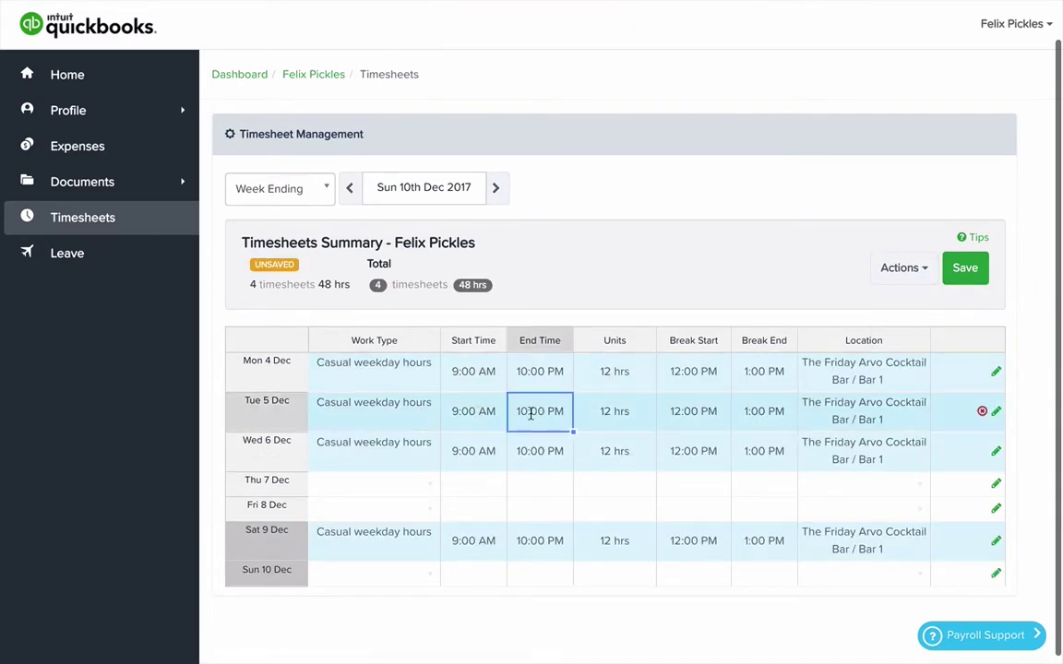
text(11)
key(Tab)
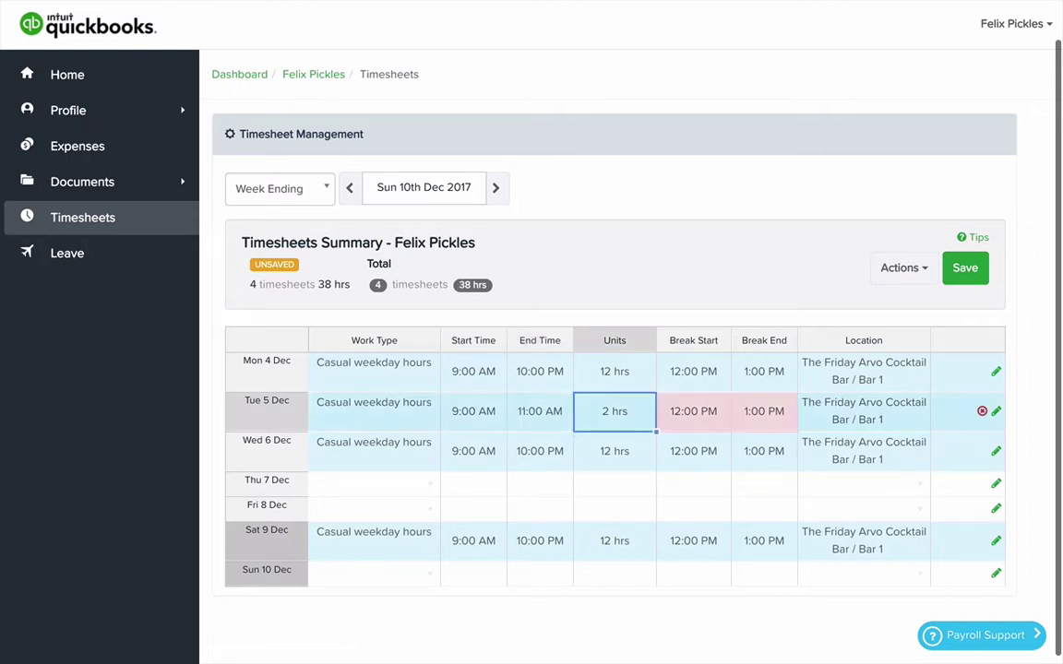
click(718, 424)
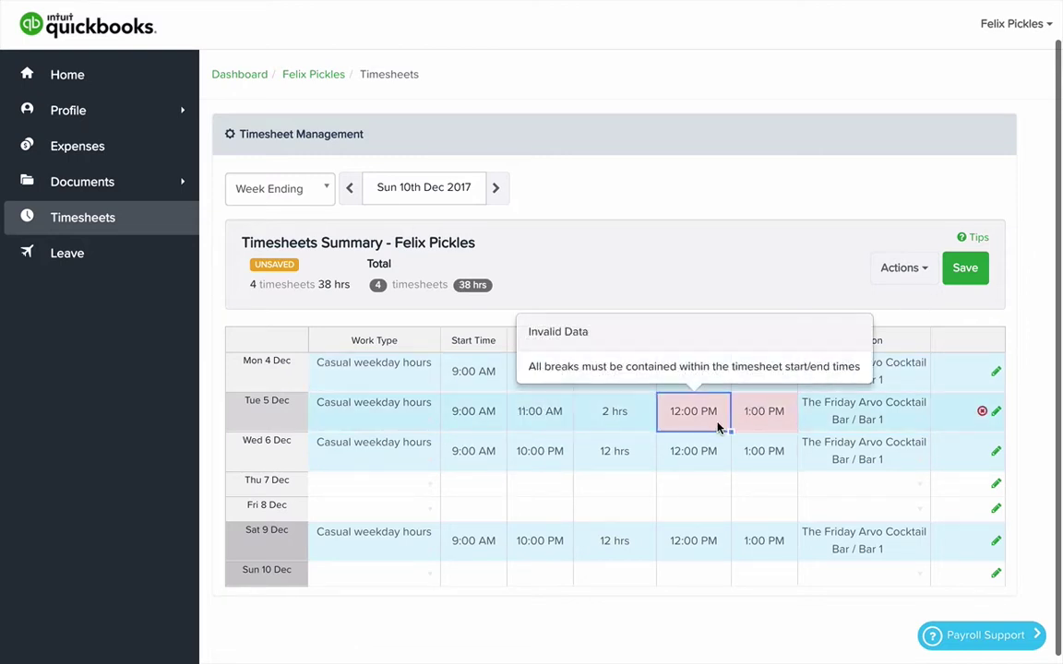
Clear the break start and break end times for Tuesday 5 Dec and save the timesheets.
key(Delete)
key(Tab)
key(Delete)
click(965, 268)
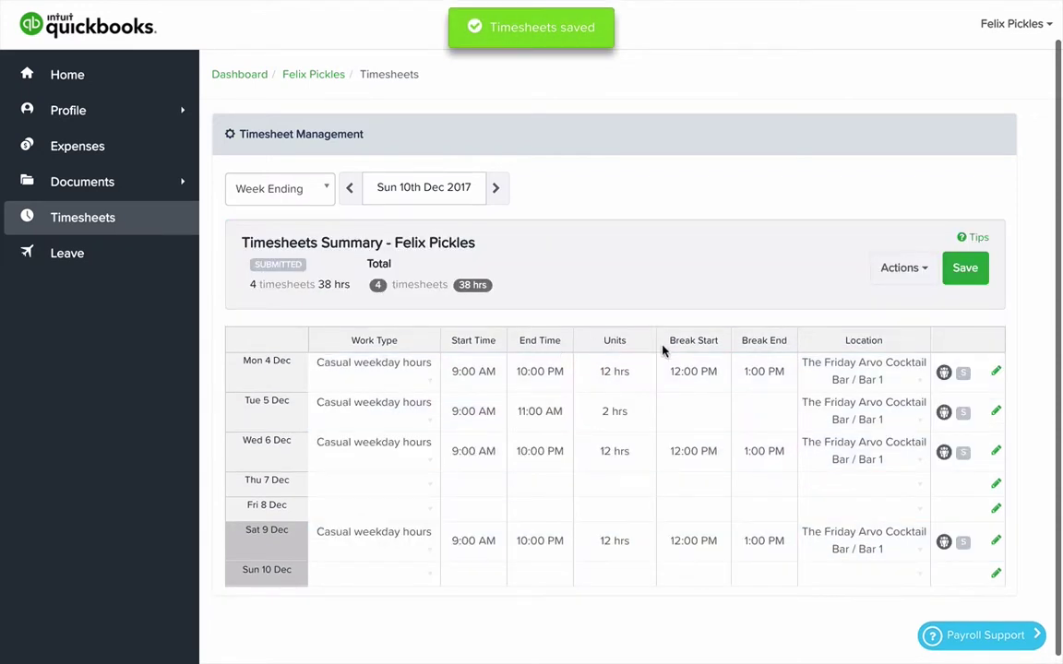
Set Saturday 9 Dec's end time to 11:00 AM and clear its break start and break end times.
click(522, 537)
text(11)
key(Tab)
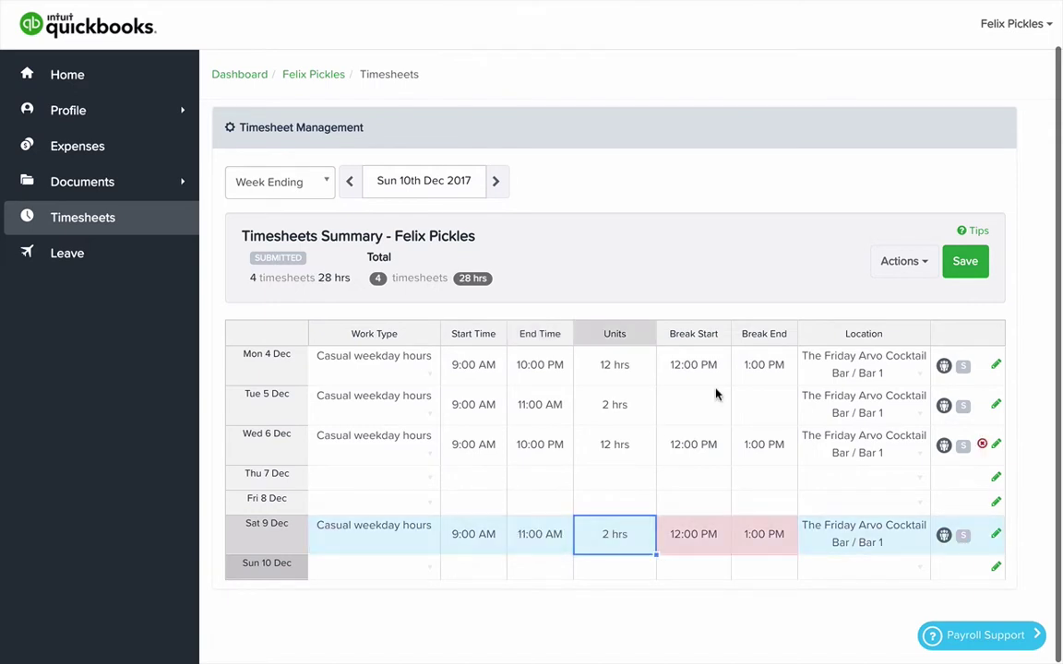
key(Tab)
key(BackSpace)
key(Tab)
key(BackSpace)
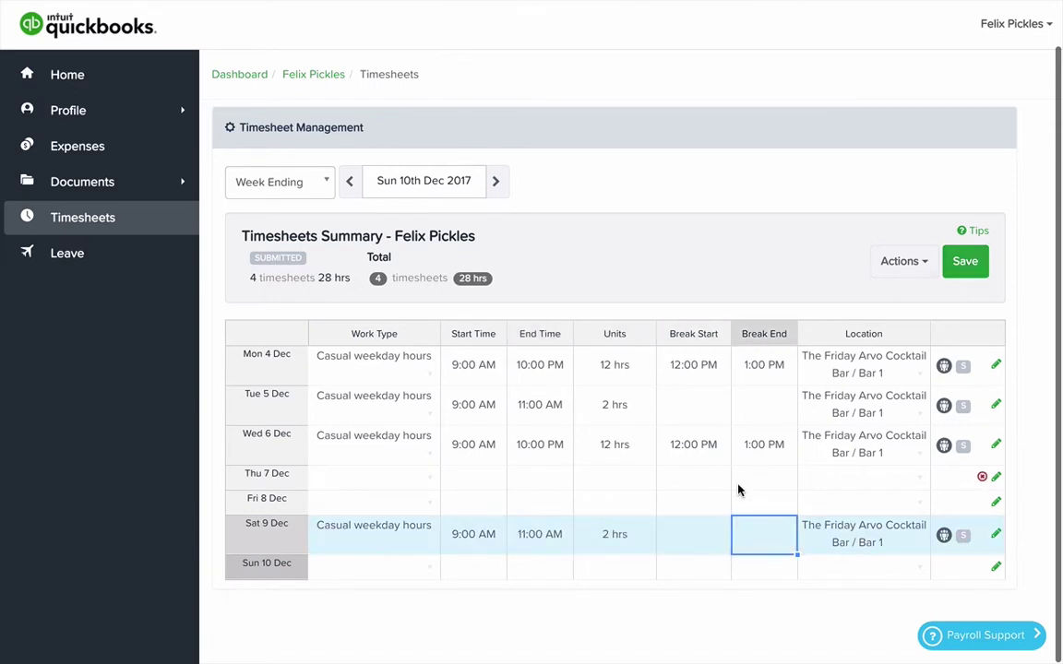
Add another timesheet line for Sat 9 Dec.
click(902, 262)
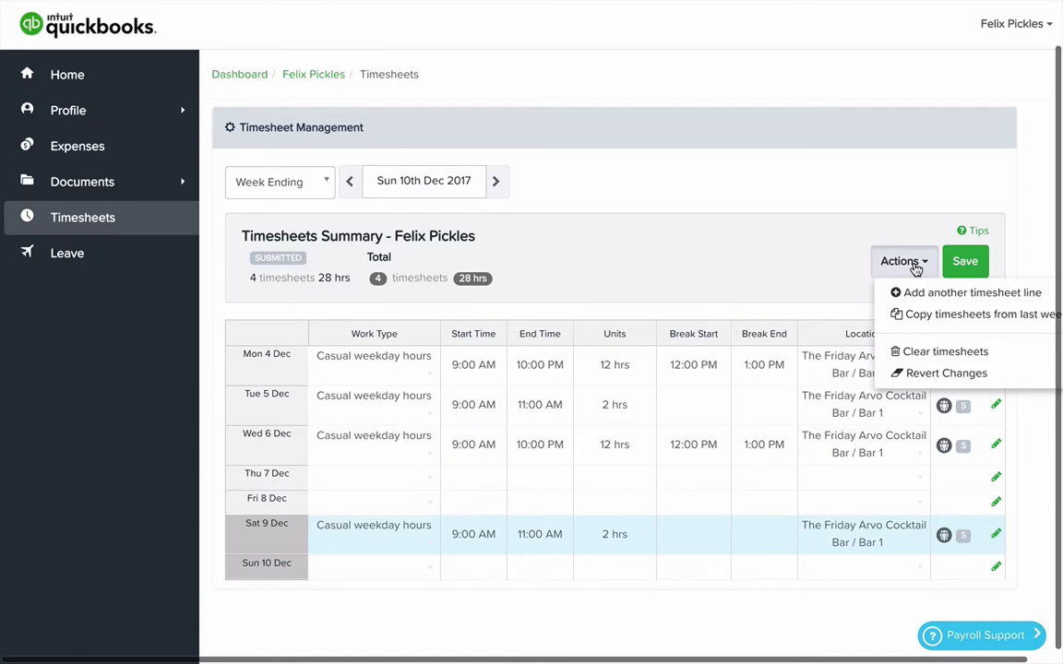
click(899, 293)
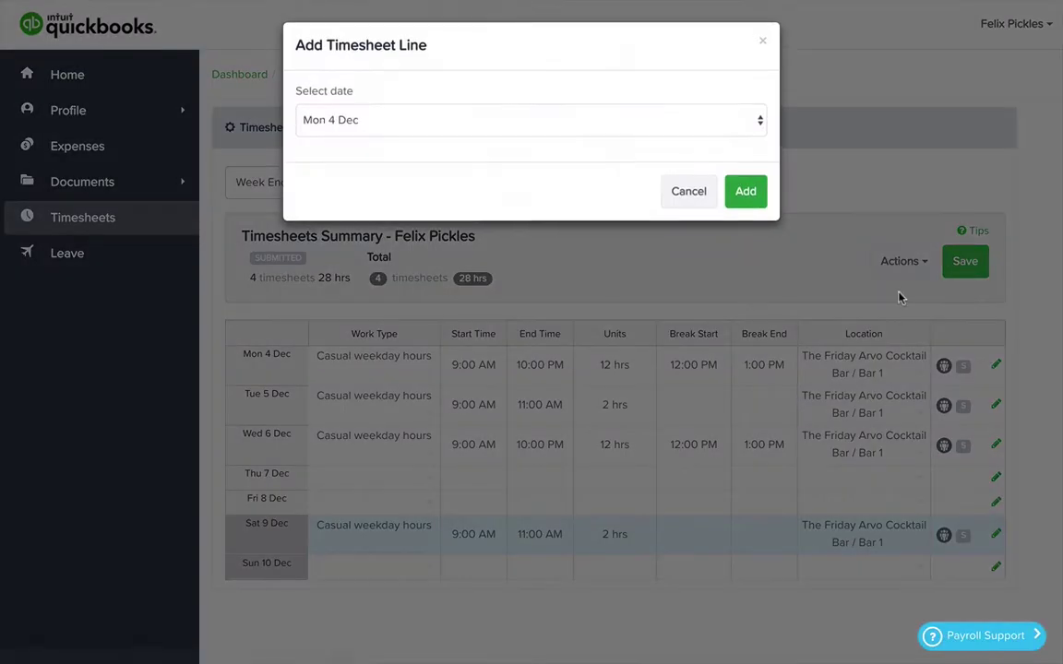
click(483, 132)
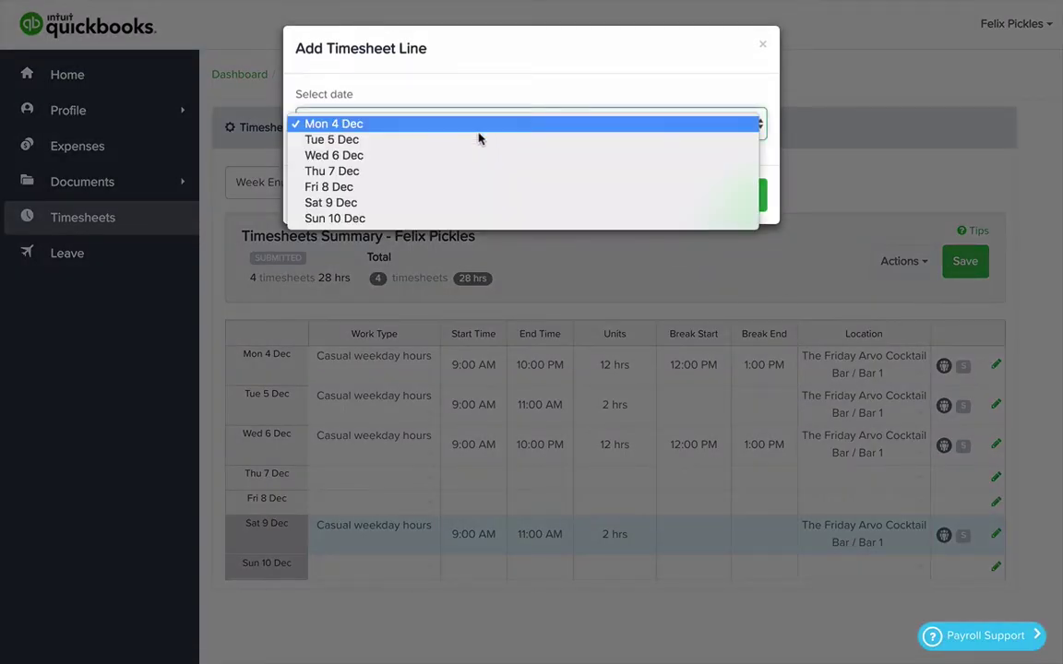
click(433, 205)
click(744, 196)
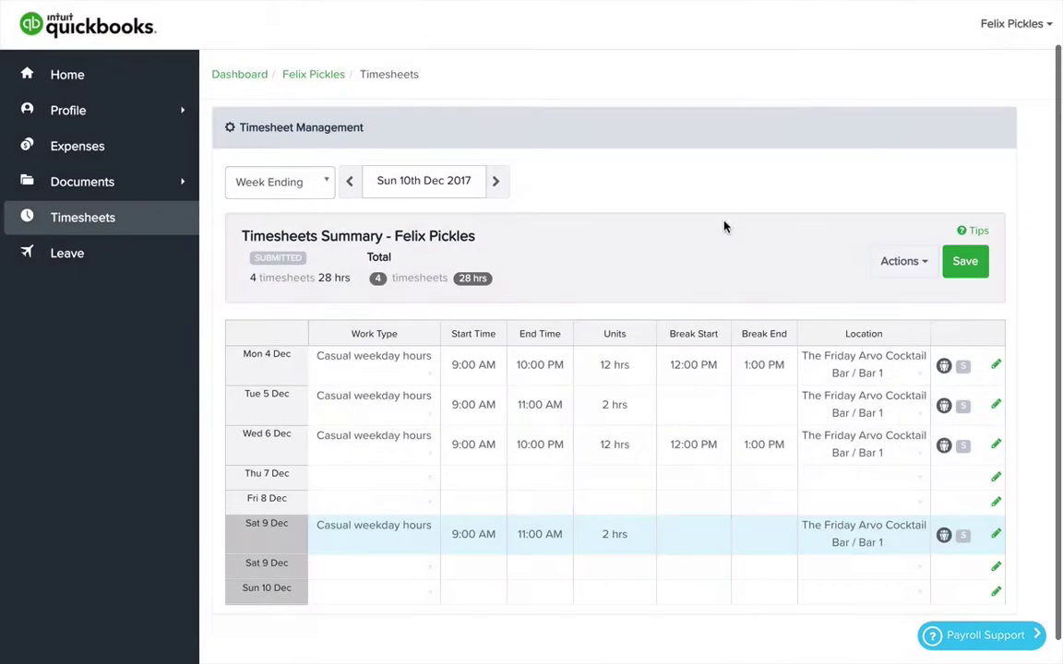
Fill the complete first Saturday 9 Dec timesheet row down into the empty second Saturday 9 Dec line.
click(379, 539)
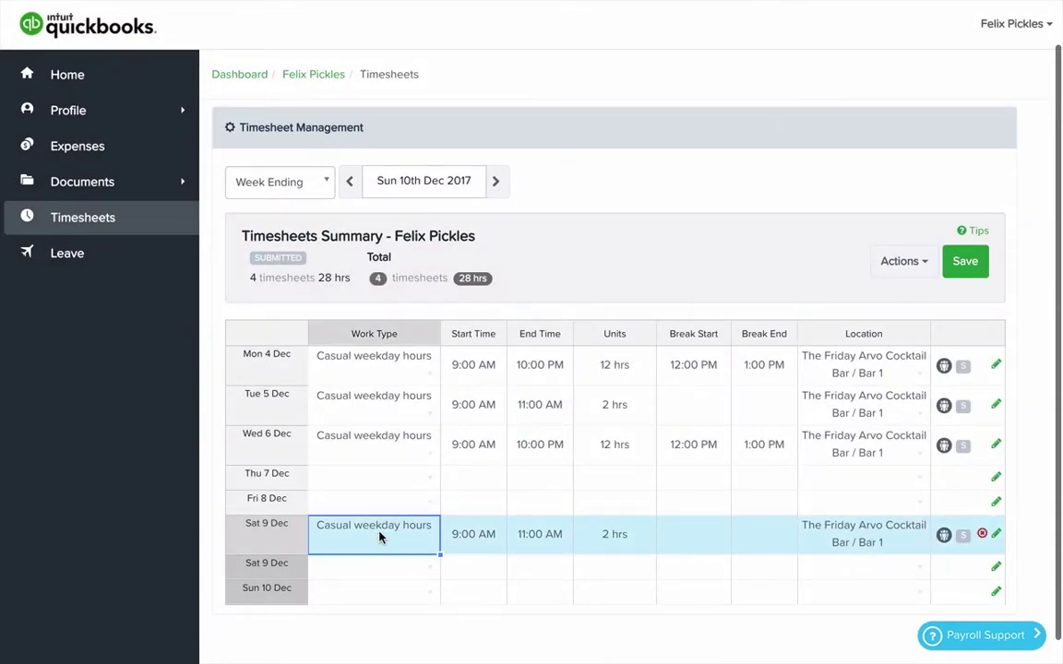
key(shift+Right)
key(shift+Right)
key(shift+Right)
key(shift+Right)
key(shift+Right)
key(shift+Right)
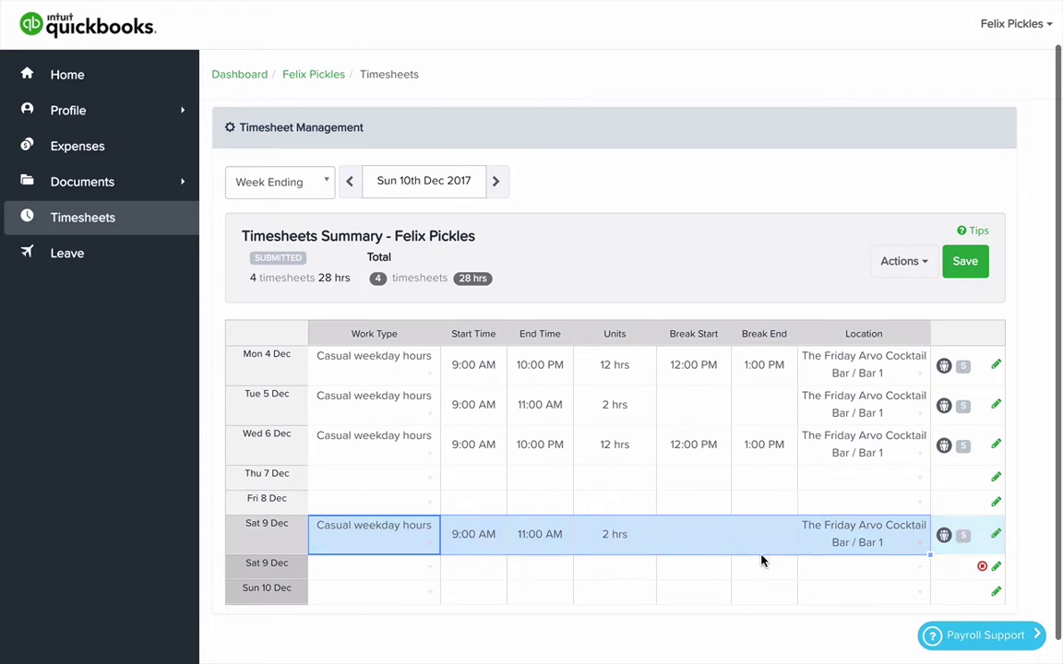
drag(930, 558, 921, 580)
Set the second Saturday 9 Dec line's start time to 11:00 AM and its end time to 4 PM.
click(463, 574)
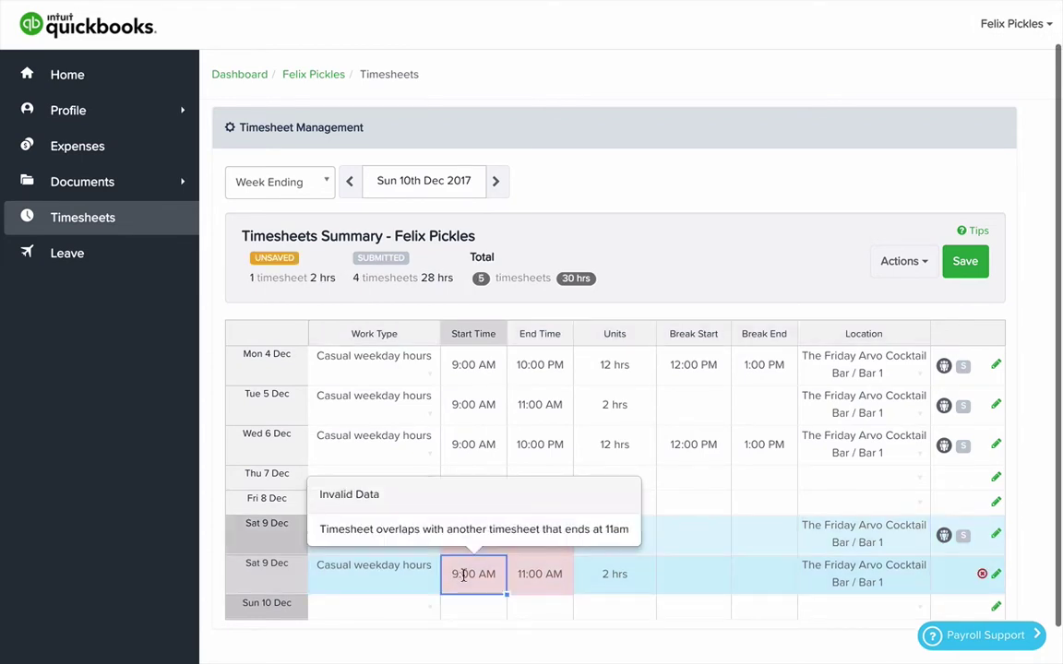
text(11a)
key(Tab)
text(4p)
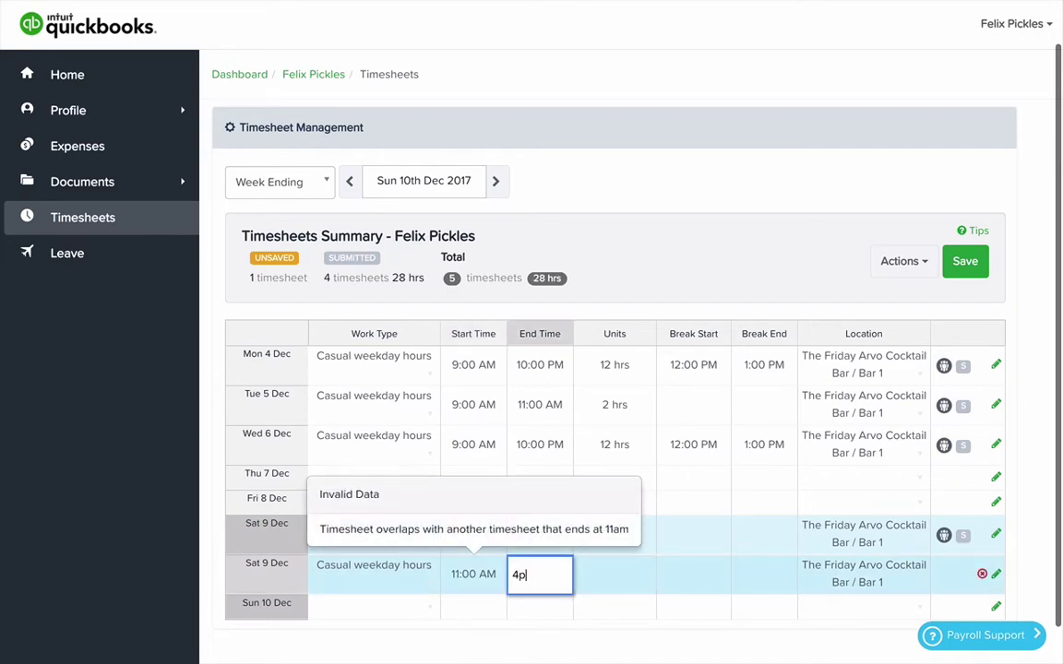
key(Tab)
click(916, 577)
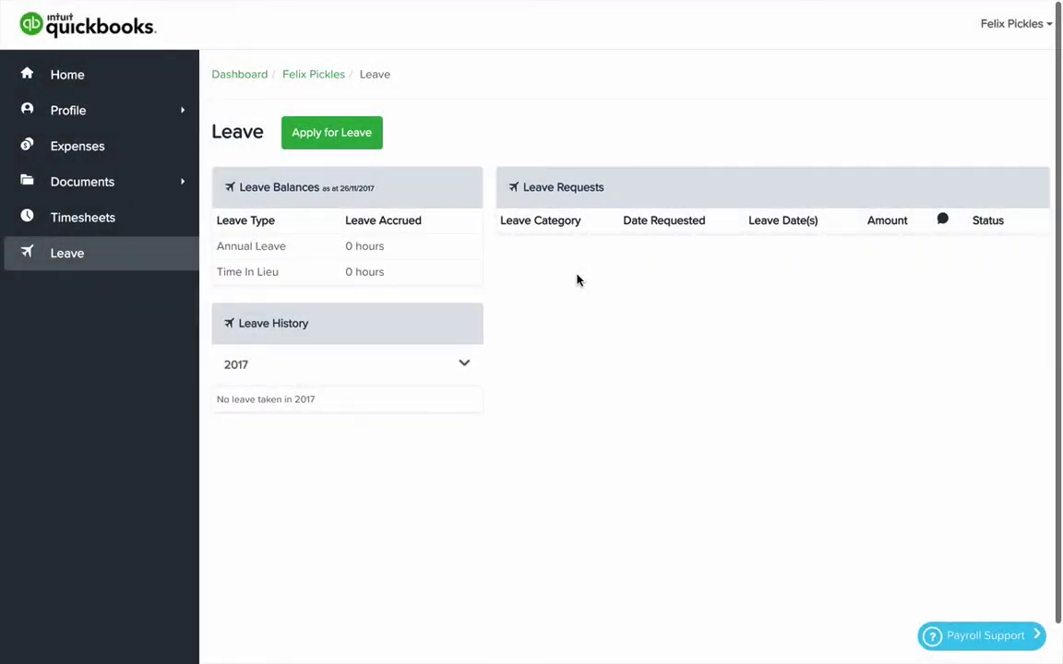
Start a leave application in the Compassionate Leave category, with first day 30/11/2017 and last day 1/12/2017.
click(336, 137)
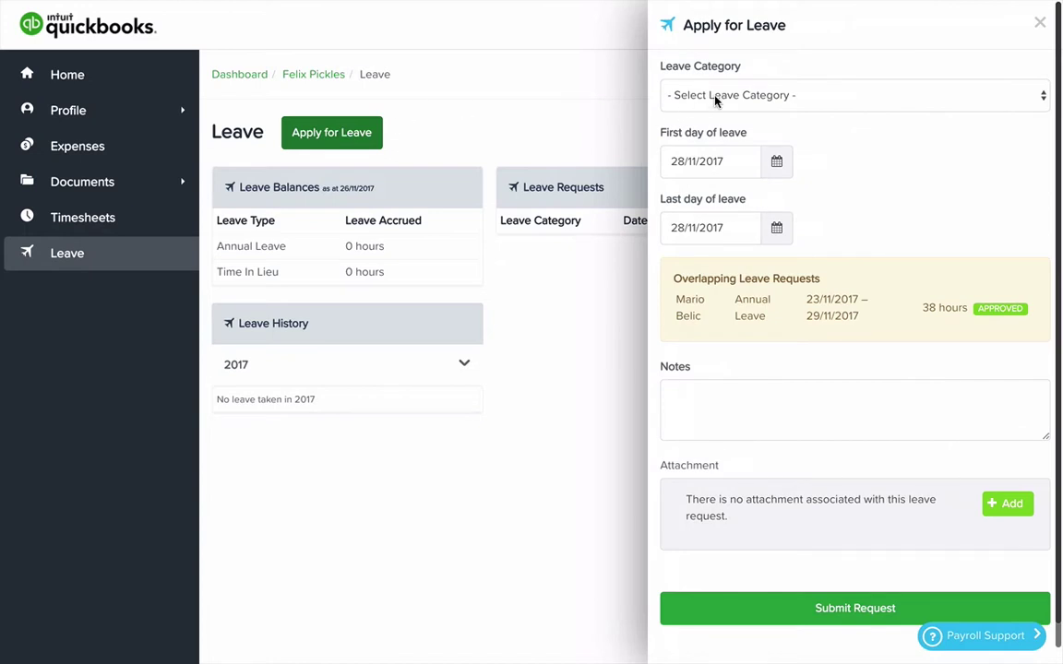
click(717, 97)
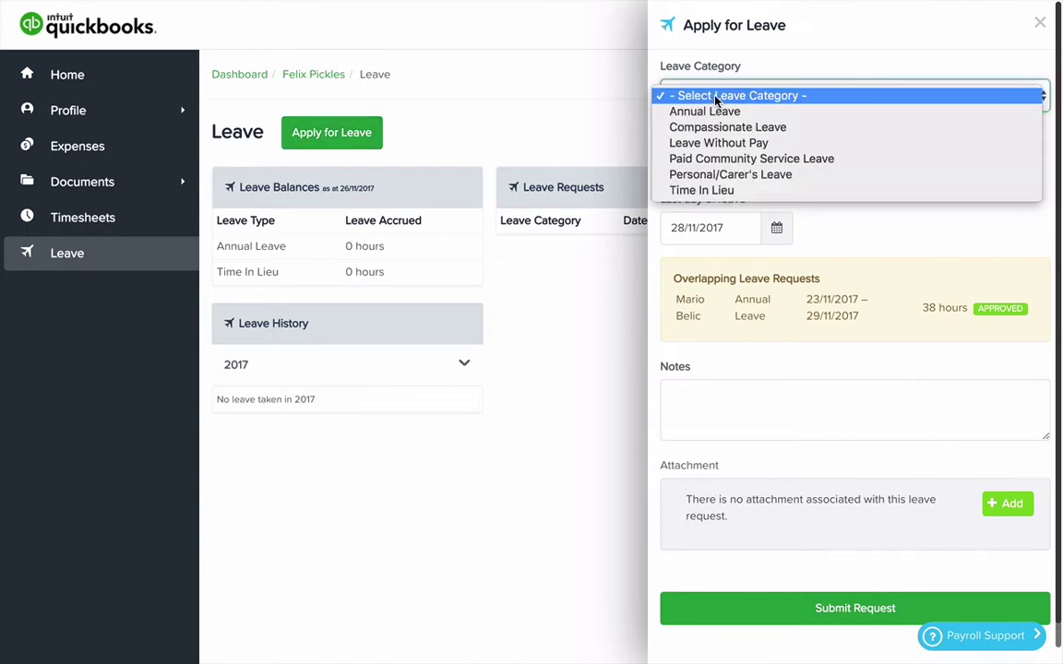
click(728, 127)
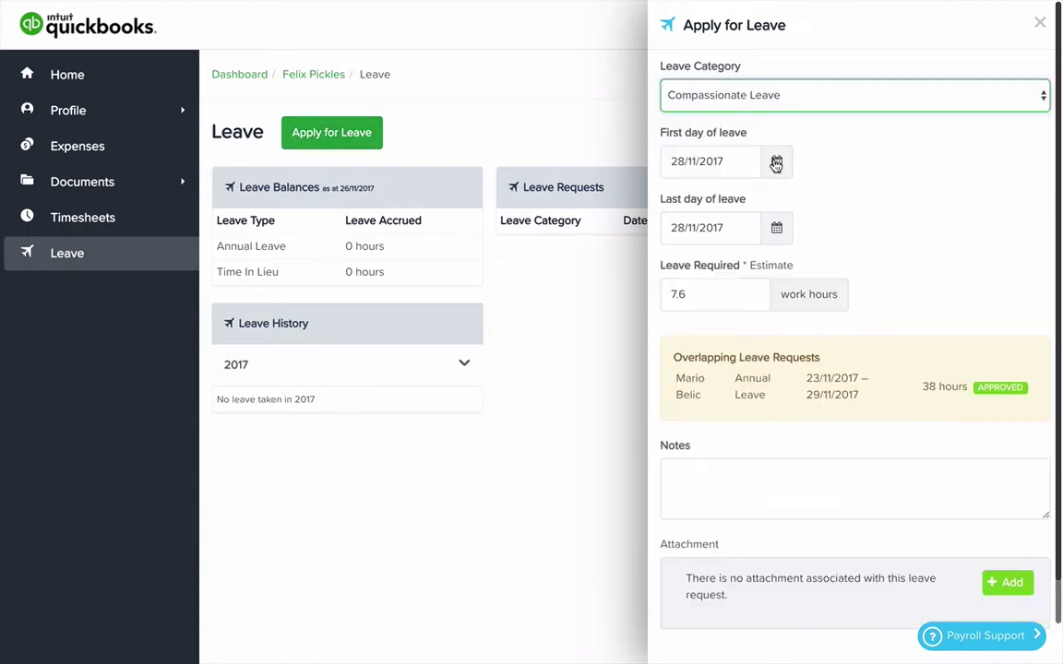
click(776, 162)
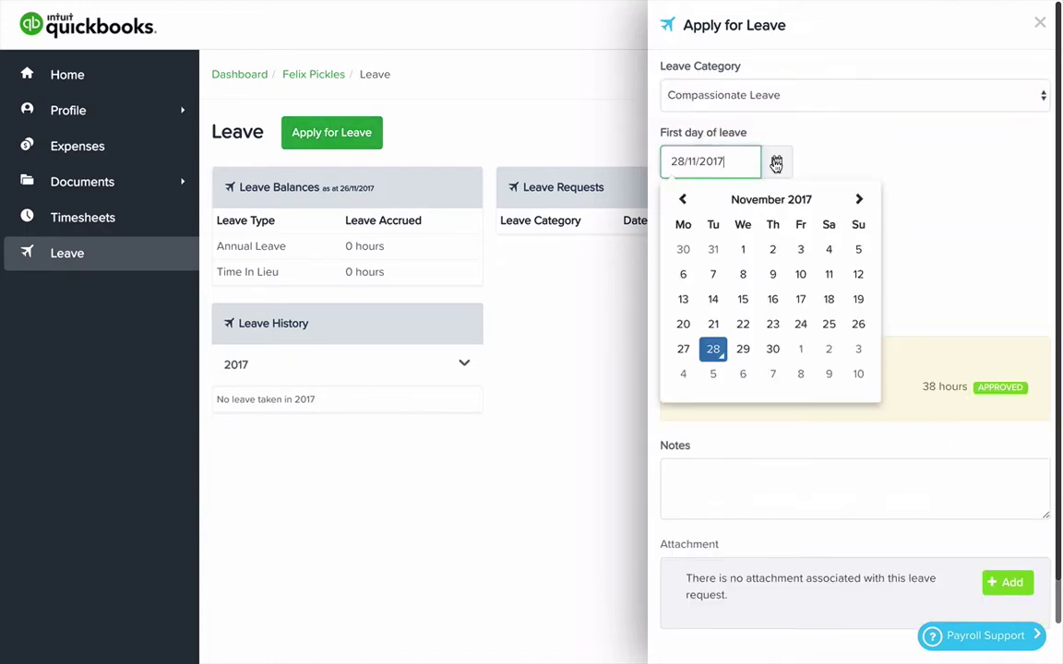
click(773, 349)
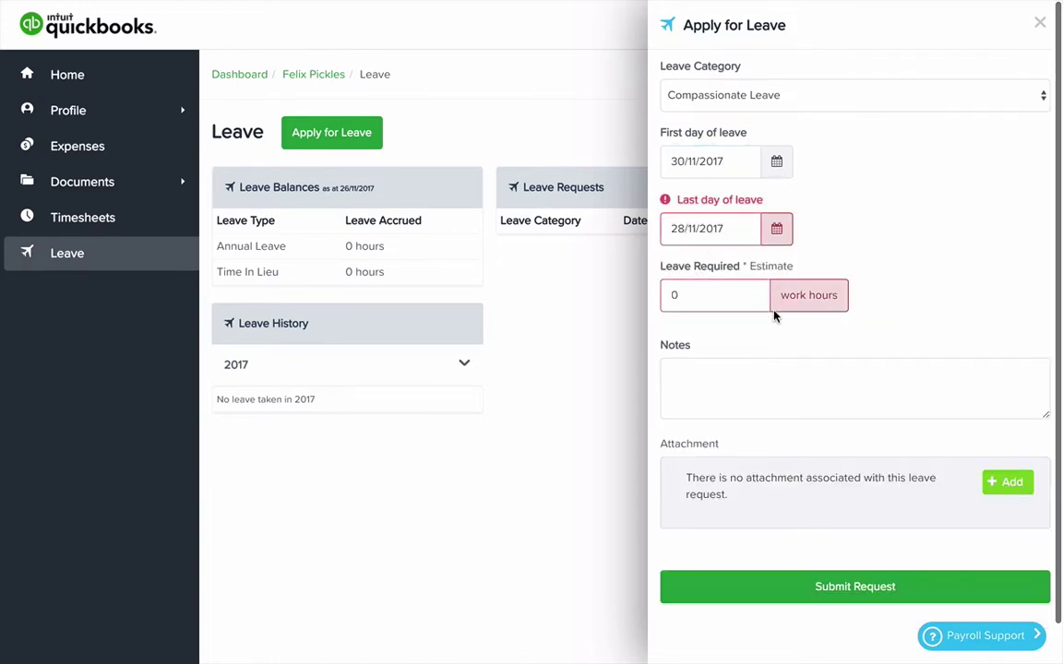
click(776, 228)
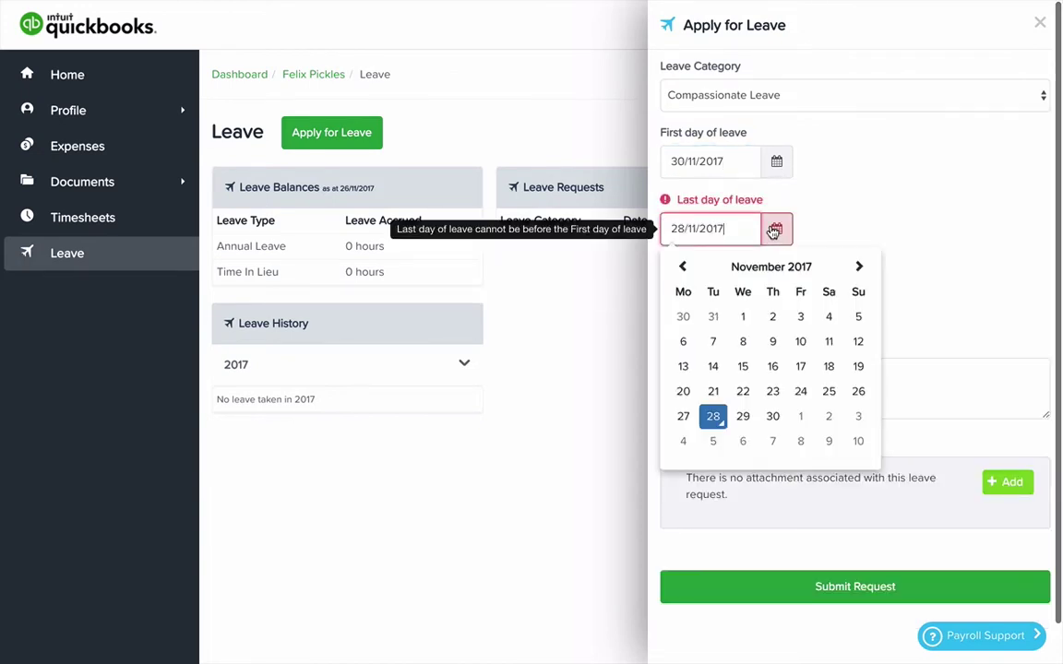
click(799, 418)
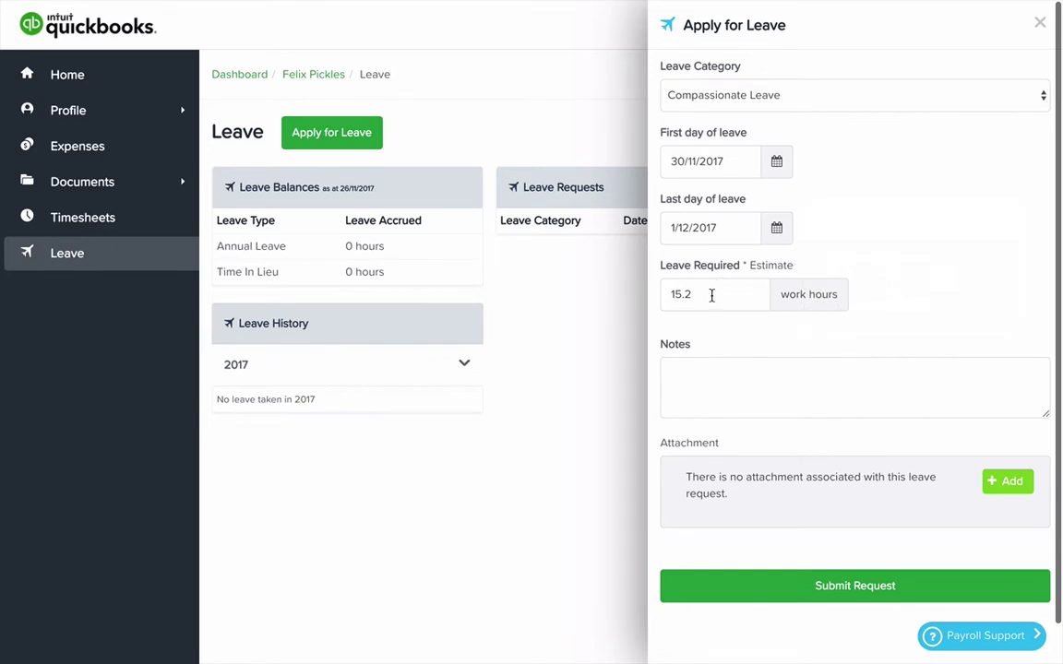
mouse_move(768, 270)
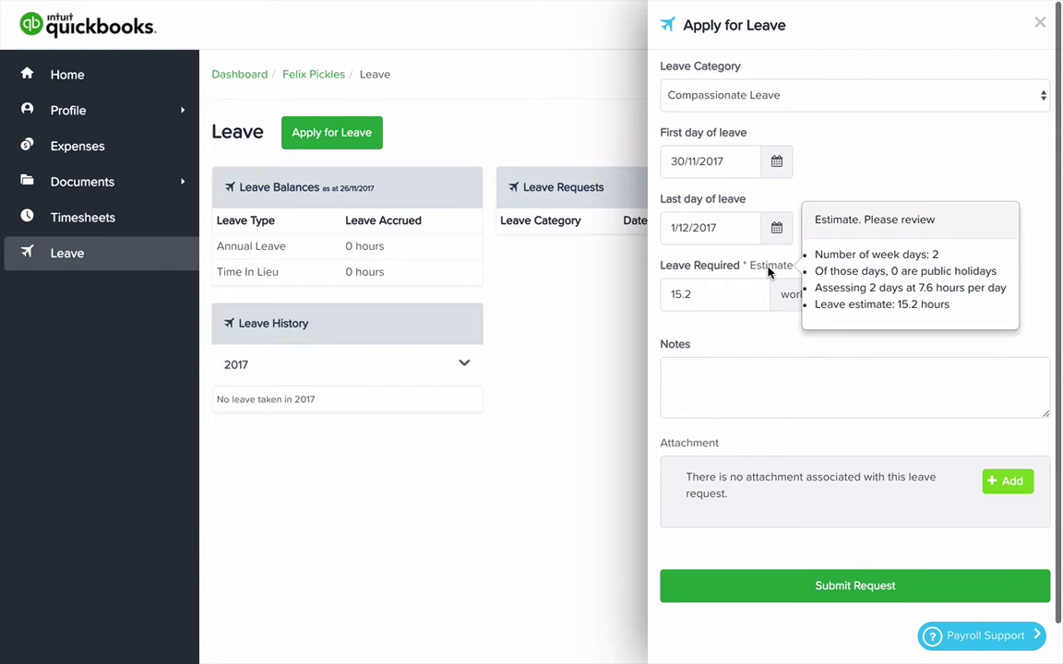
Add the note "Off on compassionate leave" to the leave application and submit the request.
click(707, 379)
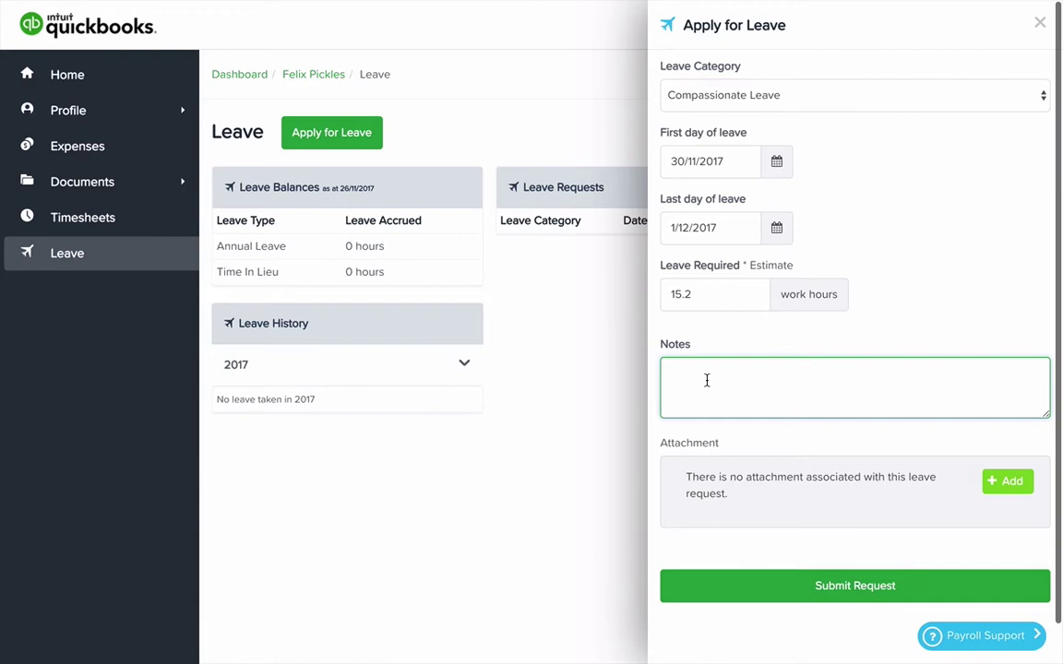
text(Off on compassionate leave)
click(773, 475)
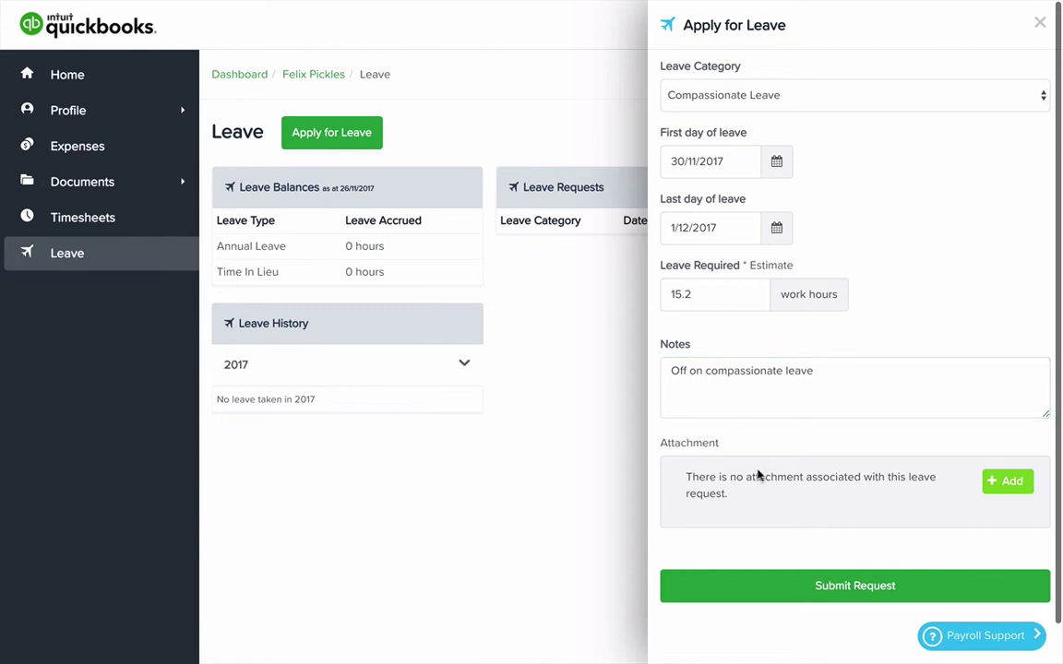
scroll(774, 475, down, 1)
scroll(881, 489, up, 1)
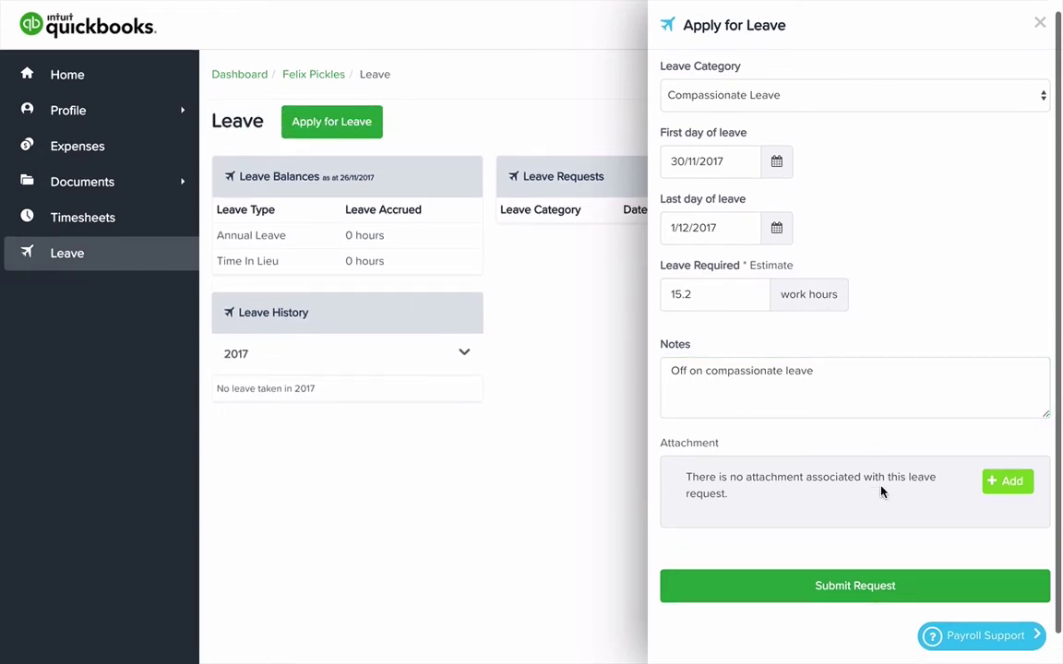
click(857, 587)
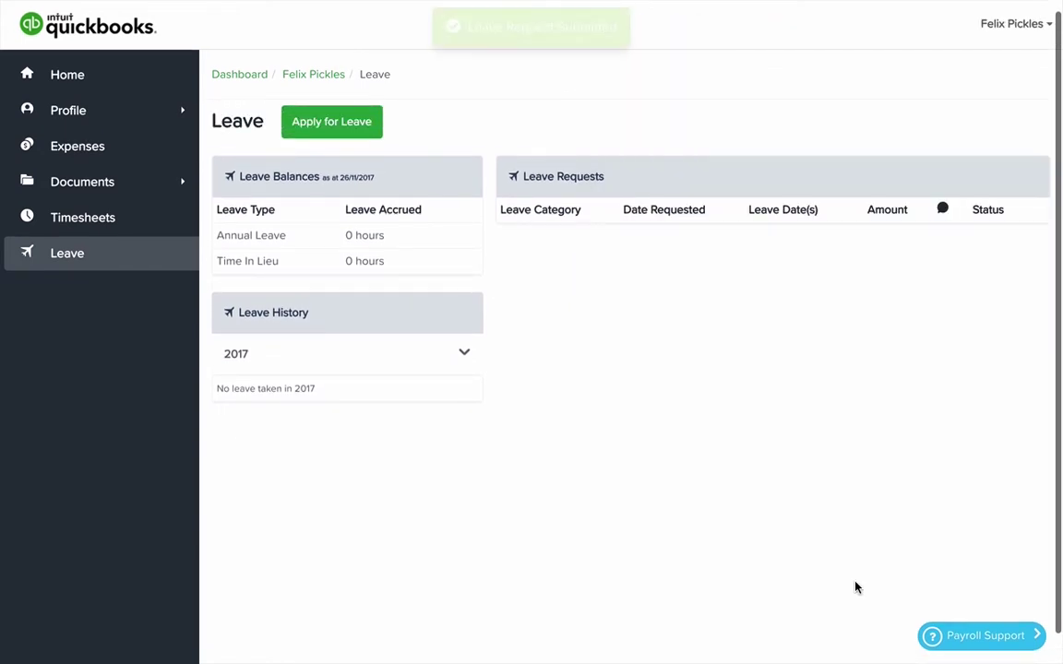